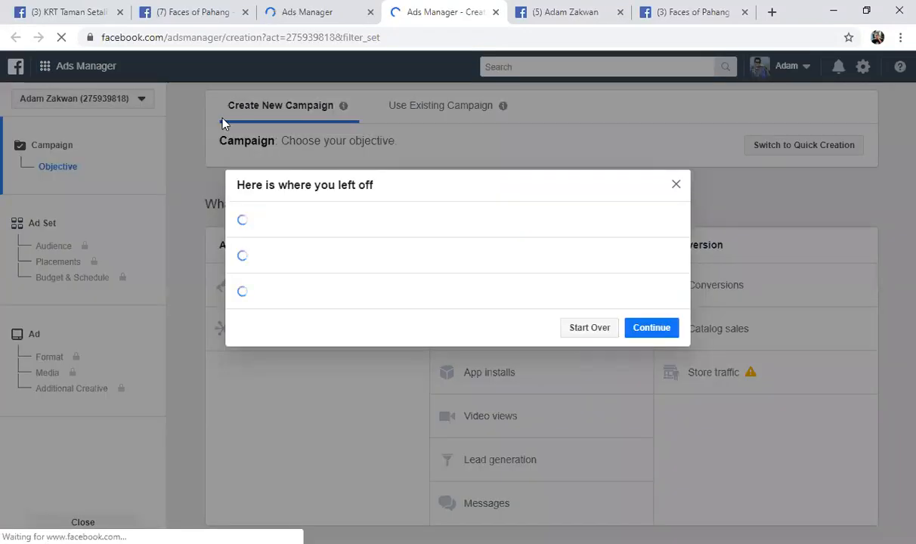
Dismiss the unfinished campaign draft and open the Audiences page of the ad account
{"action": "left_click", "coordinate": [676, 186]}
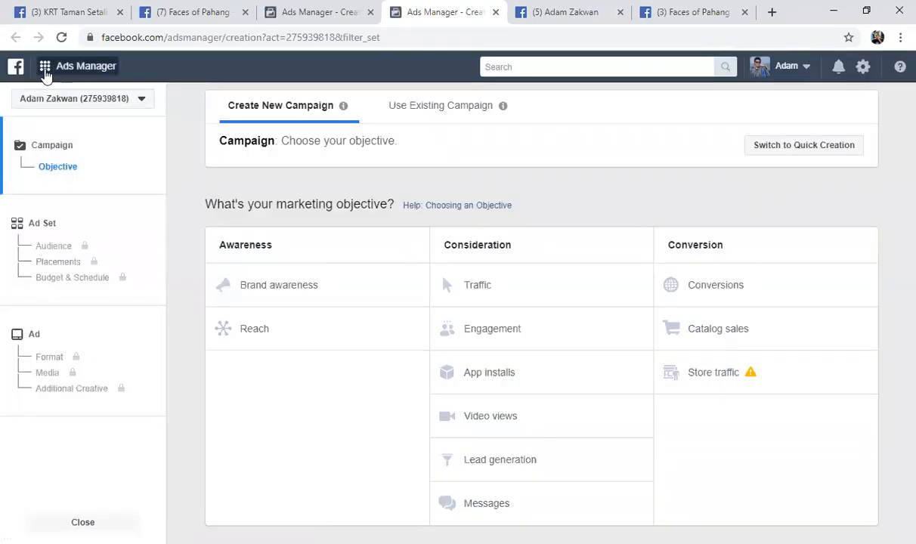
{"action": "left_click", "coordinate": [46, 76]}
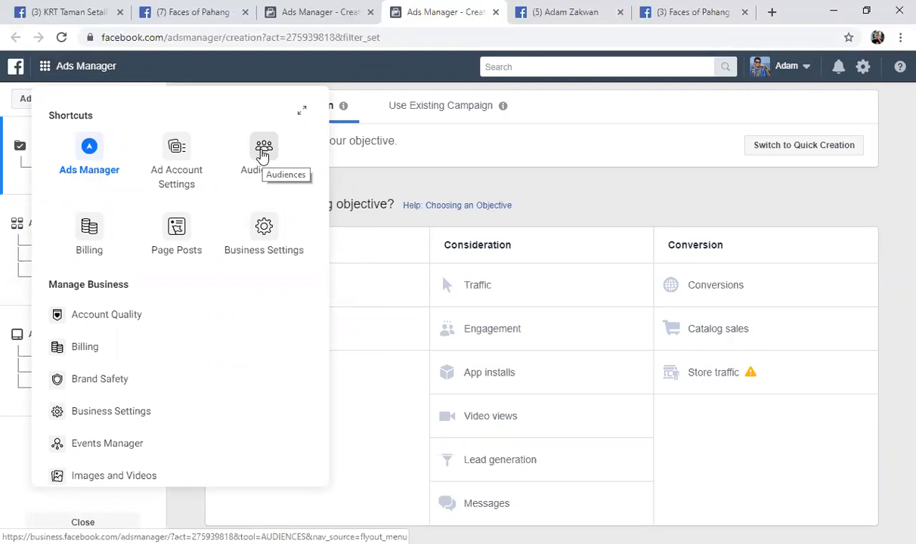
{"action": "left_click", "coordinate": [262, 155]}
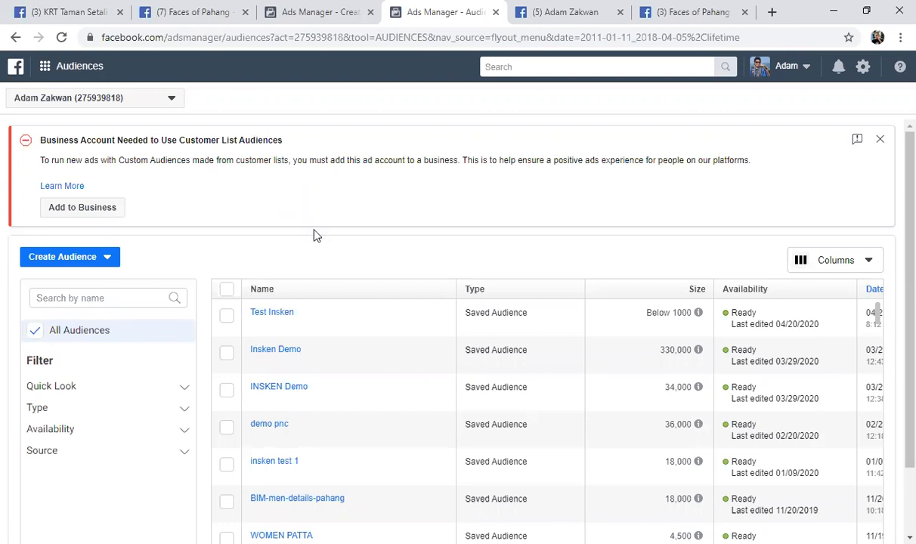
Start creating a custom audience with Video as its Facebook source
{"action": "scroll", "coordinate": [307, 235], "scroll_direction": "down", "scroll_amount": 1}
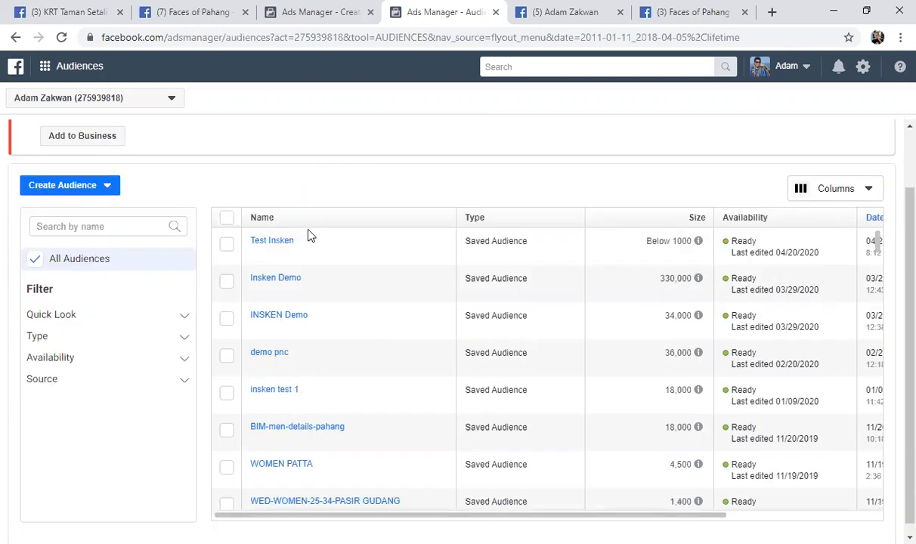
{"action": "scroll", "coordinate": [310, 265], "scroll_direction": "down", "scroll_amount": 5}
{"action": "scroll", "coordinate": [317, 302], "scroll_direction": "down", "scroll_amount": 5}
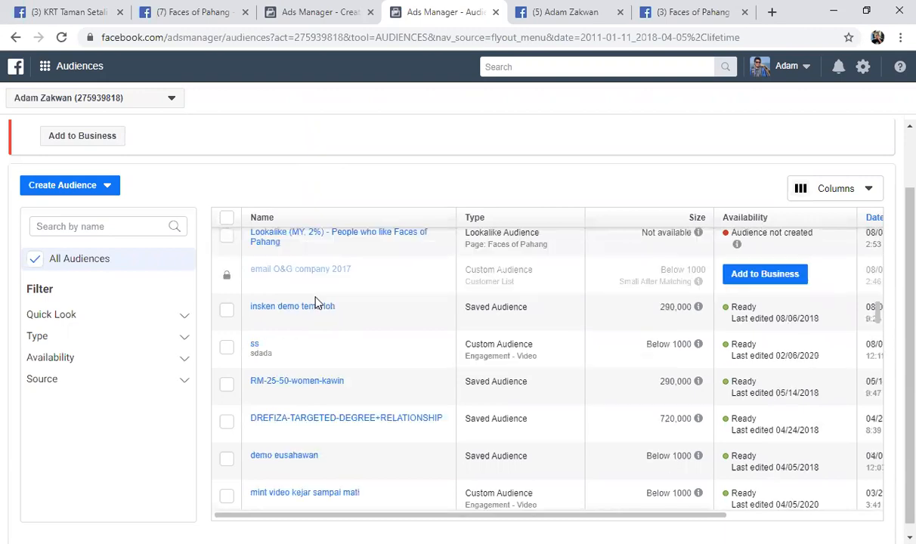
{"action": "scroll", "coordinate": [318, 302], "scroll_direction": "up", "scroll_amount": 5}
{"action": "scroll", "coordinate": [317, 303], "scroll_direction": "up", "scroll_amount": 5}
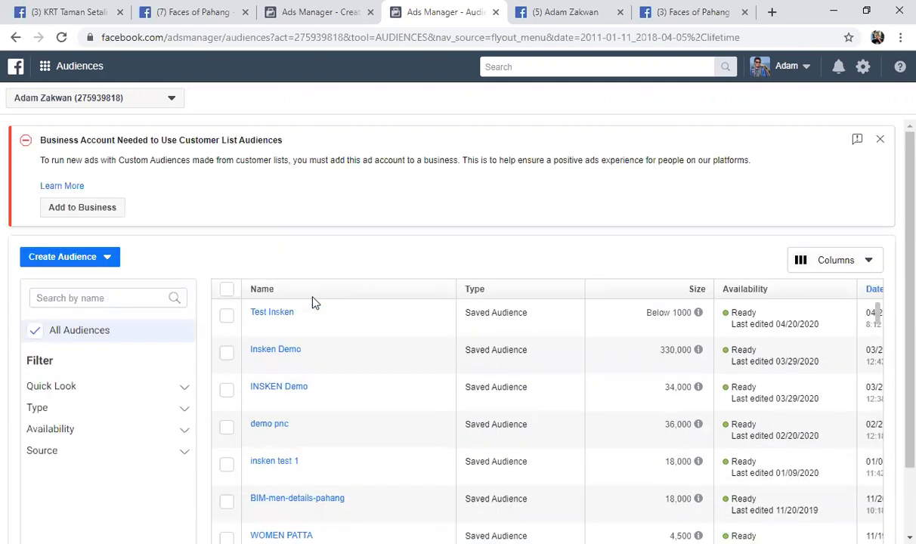
{"action": "left_click", "coordinate": [106, 261]}
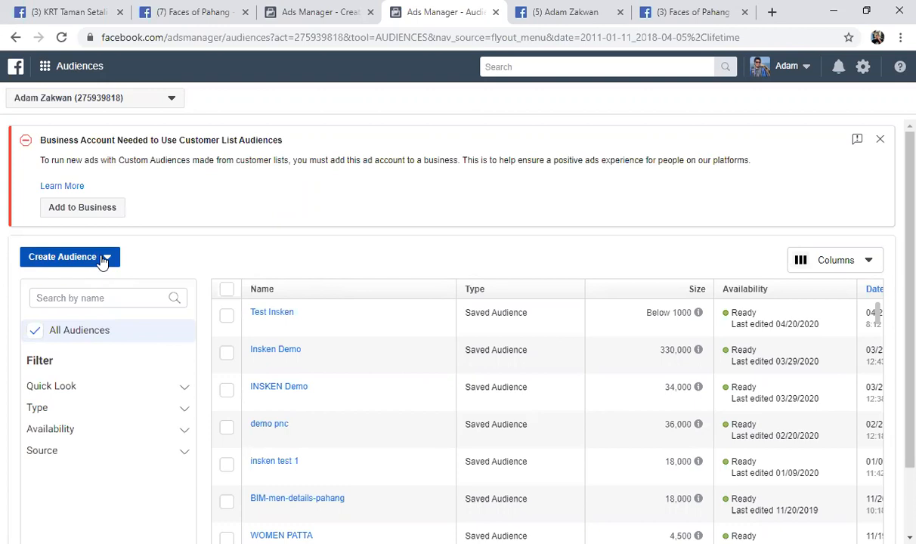
{"action": "left_click", "coordinate": [105, 261]}
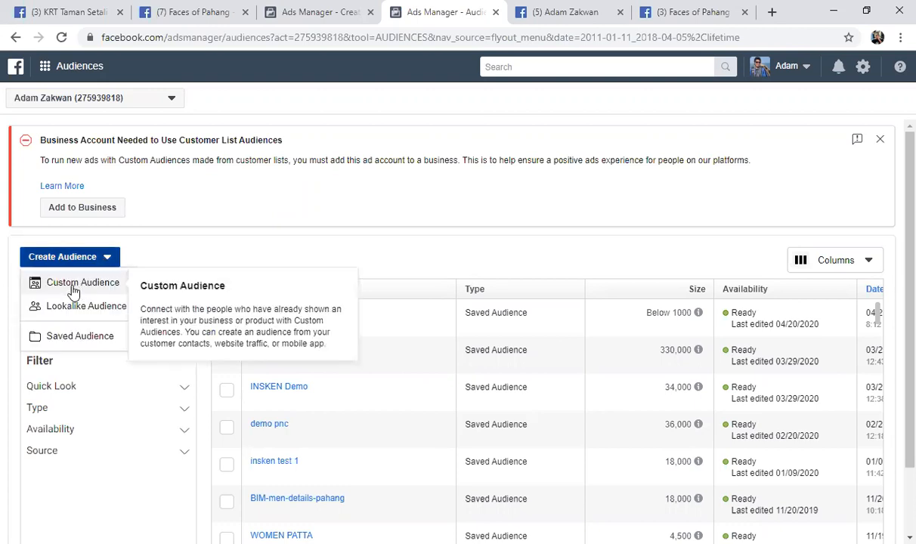
{"action": "mouse_move", "coordinate": [73, 306]}
{"action": "mouse_move", "coordinate": [51, 340]}
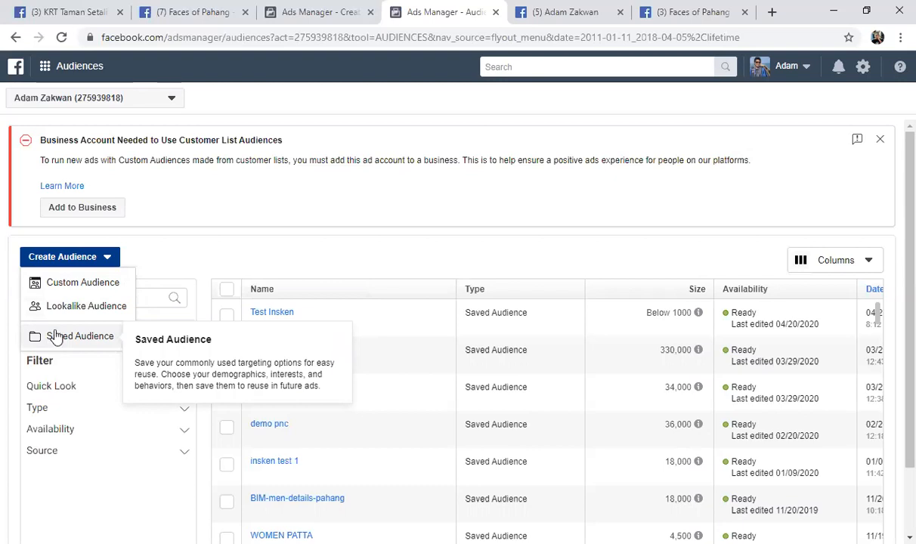
{"action": "left_click", "coordinate": [56, 337]}
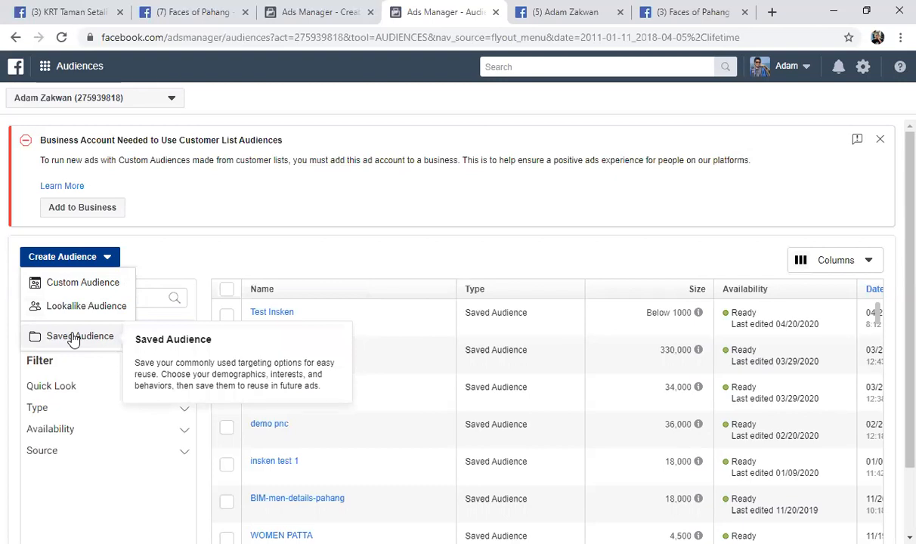
{"action": "left_click", "coordinate": [86, 287]}
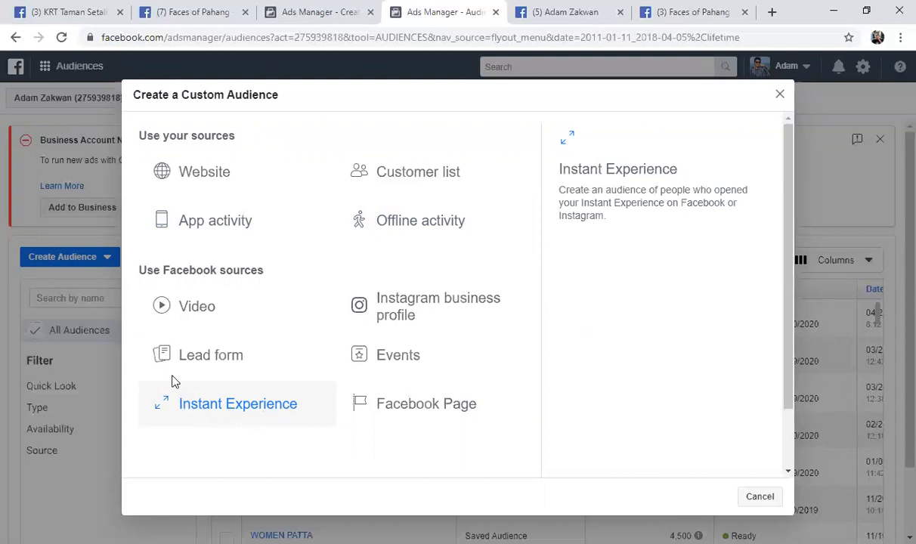
{"action": "left_click", "coordinate": [198, 311]}
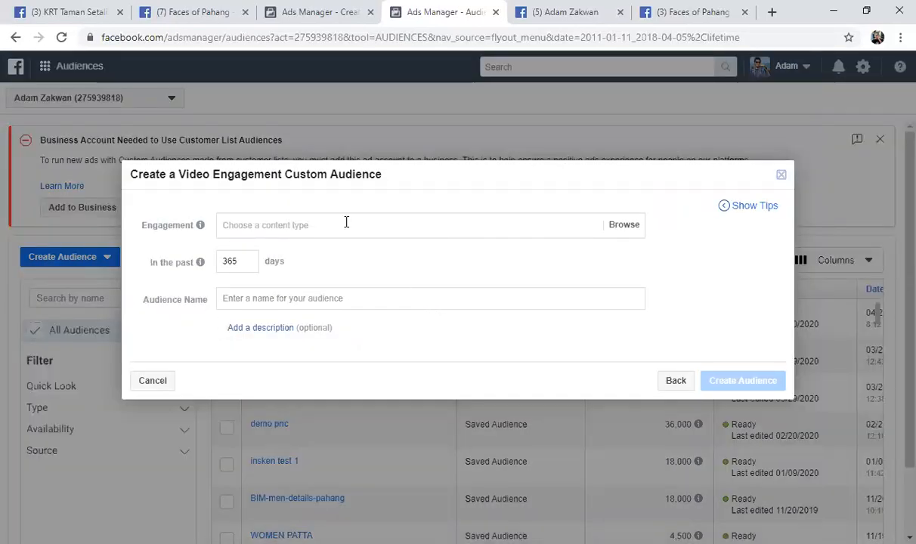
Set the engagement to people who viewed at least 3 seconds and list the videos of the Padawan Studio page
{"action": "left_click", "coordinate": [554, 226]}
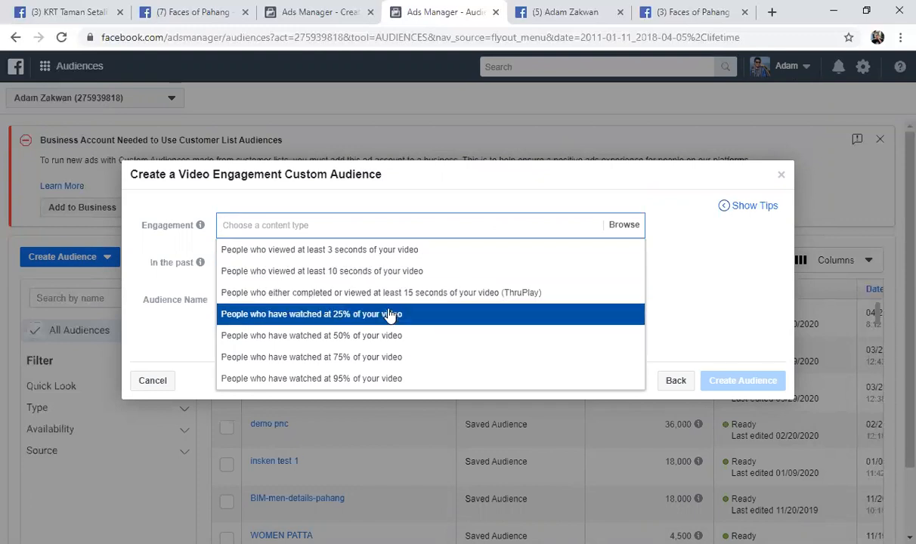
{"action": "left_click", "coordinate": [384, 254]}
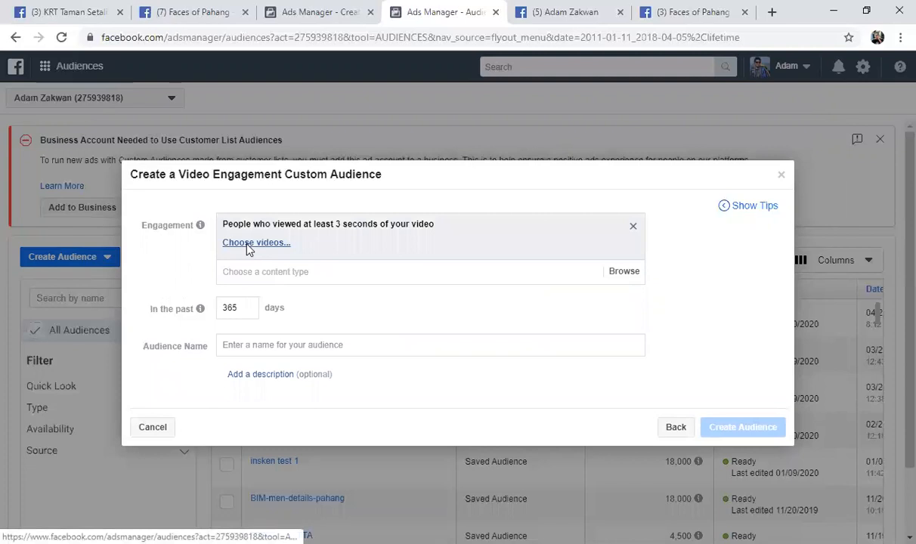
{"action": "left_click", "coordinate": [248, 250]}
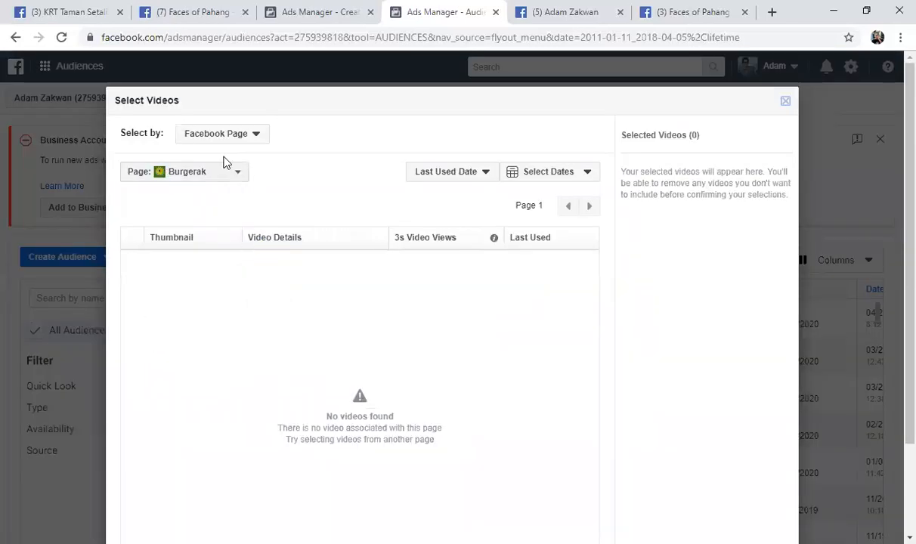
{"action": "left_click", "coordinate": [236, 173]}
{"action": "left_click_drag", "start_coordinate": [335, 238], "coordinate": [360, 491]}
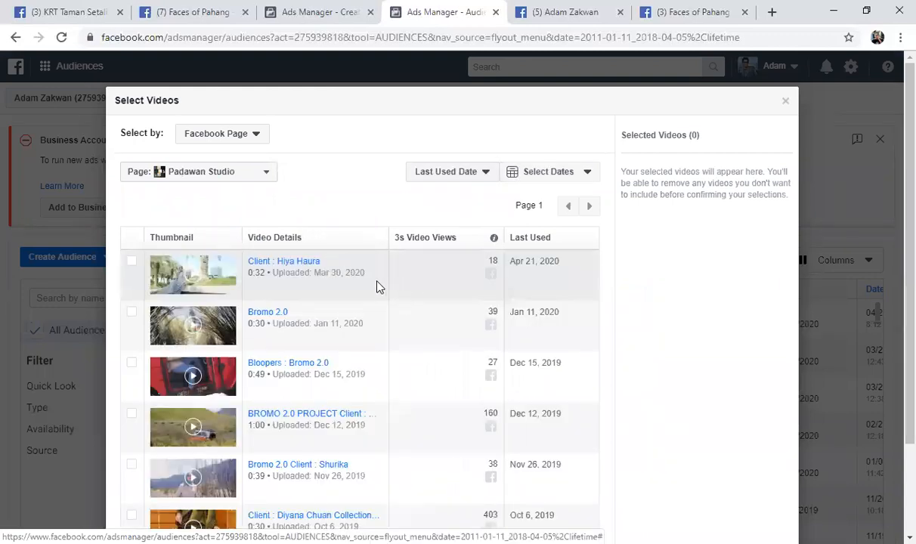
Select the ONE AVENUE BAND video on the third page of the list and confirm the selection
{"action": "scroll", "coordinate": [398, 290], "scroll_direction": "down", "scroll_amount": 3}
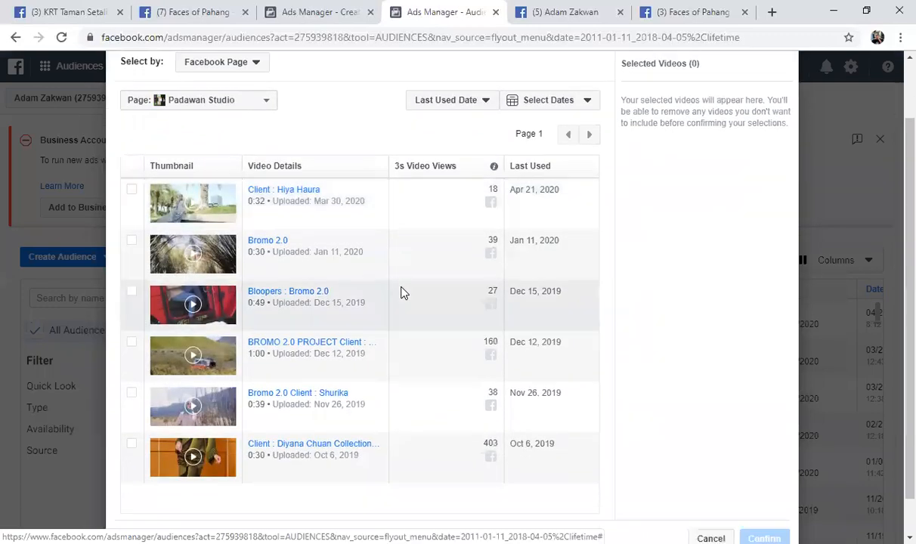
{"action": "scroll", "coordinate": [400, 292], "scroll_direction": "up", "scroll_amount": 2}
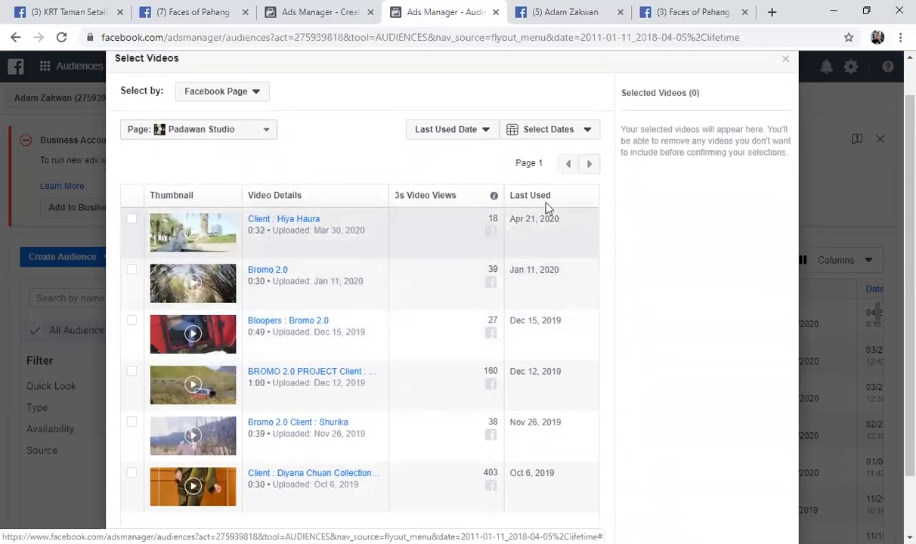
{"action": "left_click", "coordinate": [590, 165]}
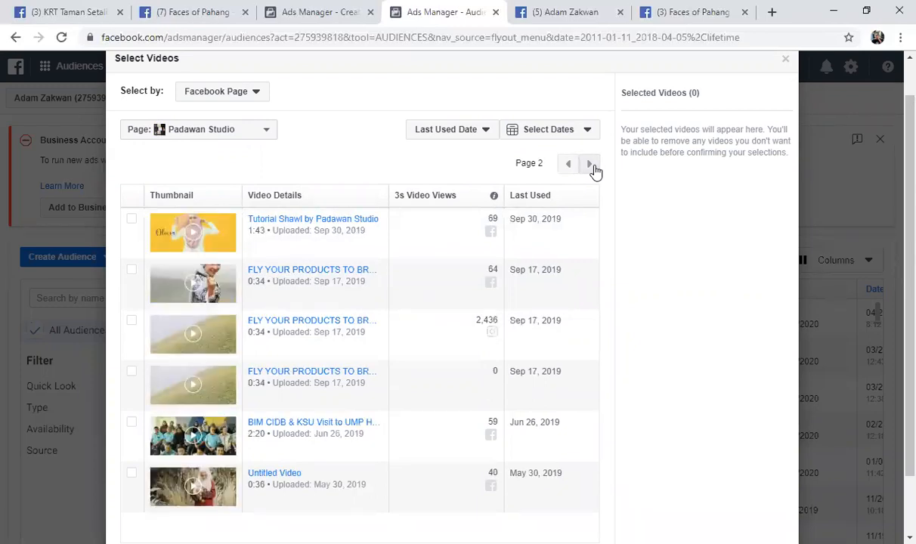
{"action": "left_click", "coordinate": [592, 167]}
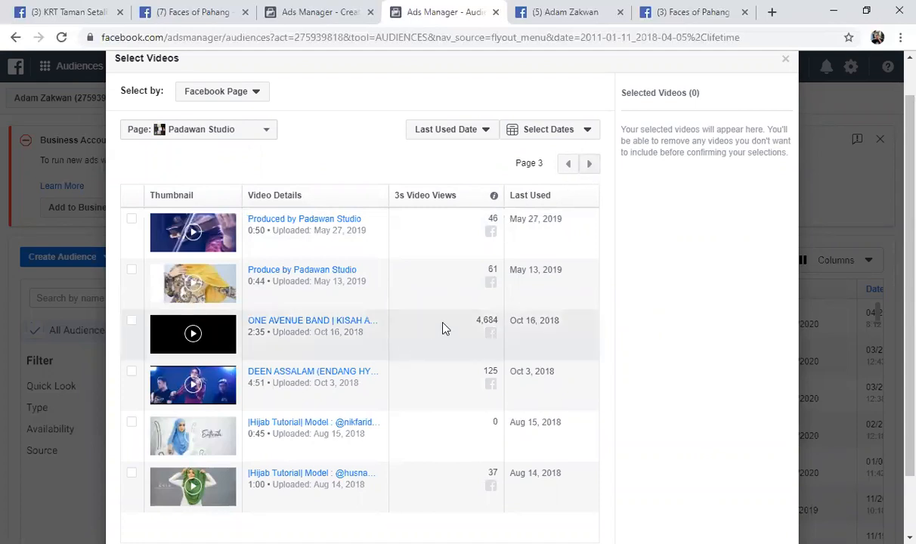
{"action": "left_click", "coordinate": [131, 320]}
{"action": "scroll", "coordinate": [401, 313], "scroll_direction": "down", "scroll_amount": 2}
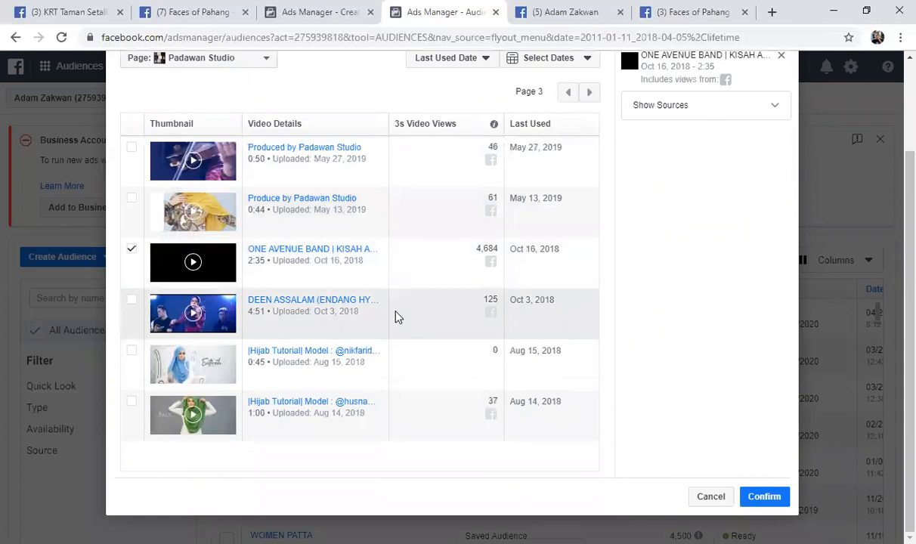
{"action": "left_click", "coordinate": [758, 503]}
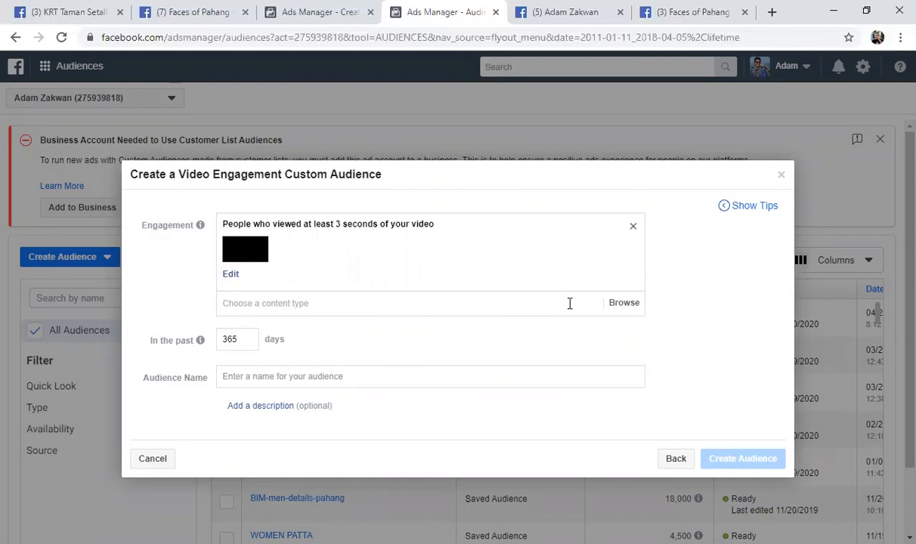
Add a second engagement type for people who have watched 95% of the video and open its video selection
{"action": "left_click", "coordinate": [569, 303]}
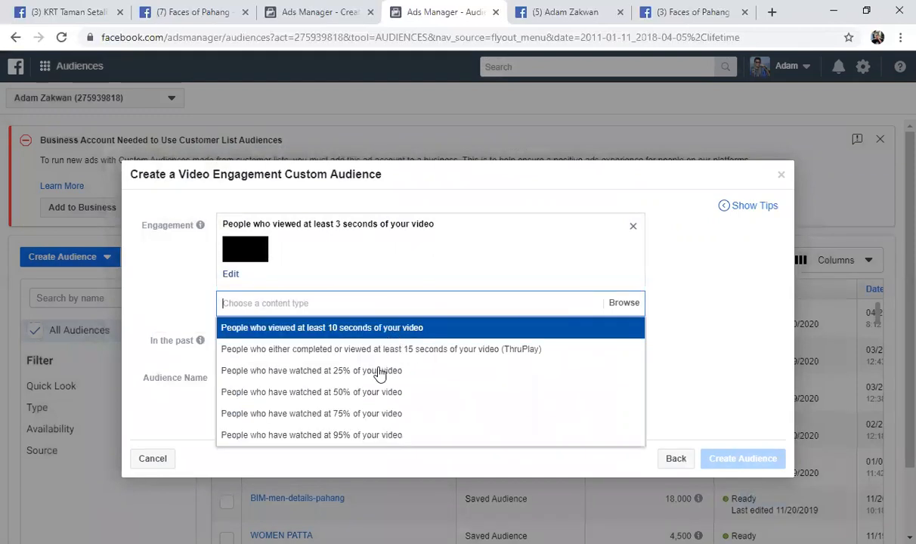
{"action": "left_click", "coordinate": [371, 435]}
{"action": "right_click", "coordinate": [370, 433]}
{"action": "right_click", "coordinate": [266, 344]}
{"action": "left_click", "coordinate": [247, 319]}
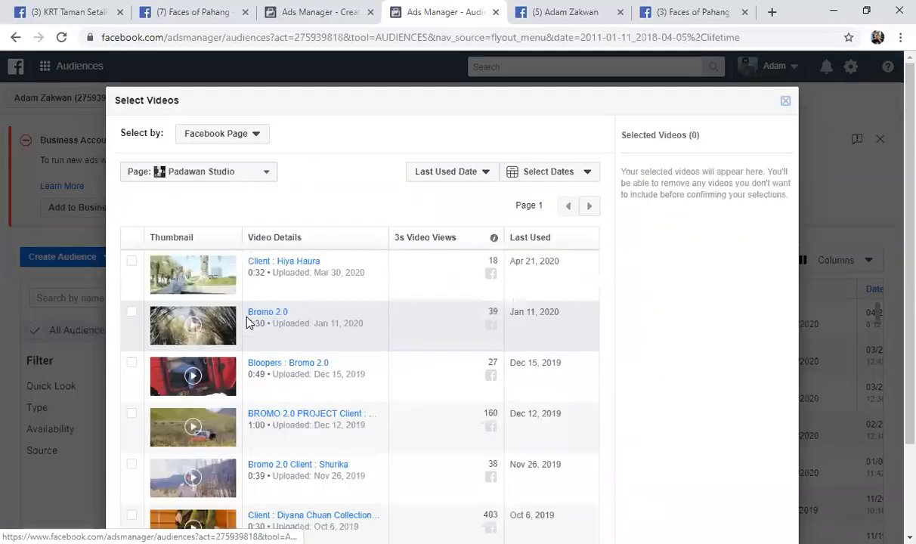
Switch the video source to the Faces of Pahang page
{"action": "left_click", "coordinate": [254, 181]}
{"action": "left_click_drag", "start_coordinate": [337, 257], "coordinate": [334, 310]}
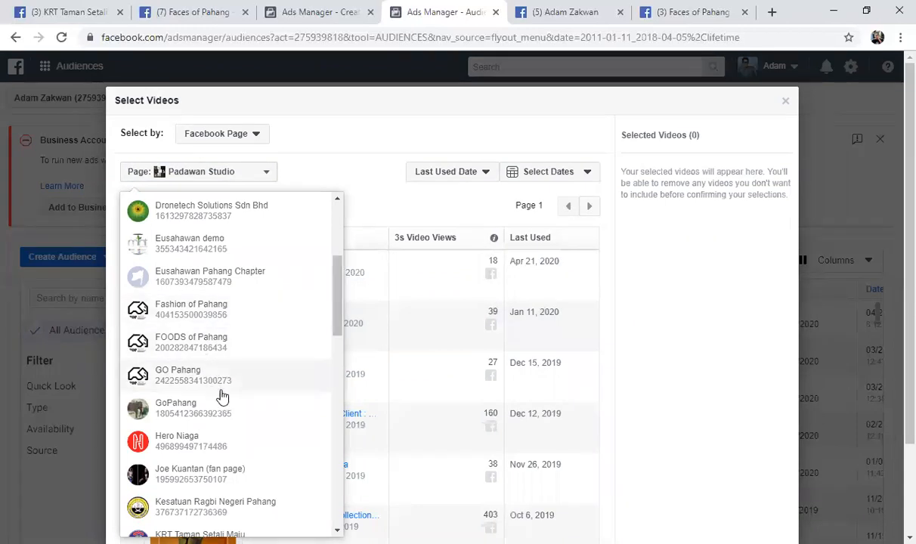
{"action": "scroll", "coordinate": [219, 397], "scroll_direction": "down", "scroll_amount": 1}
{"action": "scroll", "coordinate": [221, 397], "scroll_direction": "down", "scroll_amount": 2}
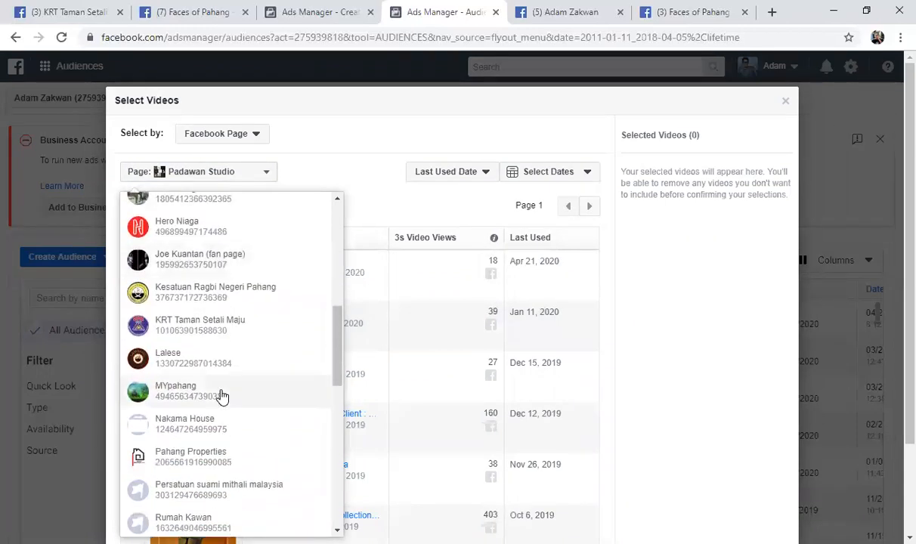
{"action": "scroll", "coordinate": [222, 397], "scroll_direction": "down", "scroll_amount": 2}
{"action": "scroll", "coordinate": [222, 397], "scroll_direction": "down", "scroll_amount": 2}
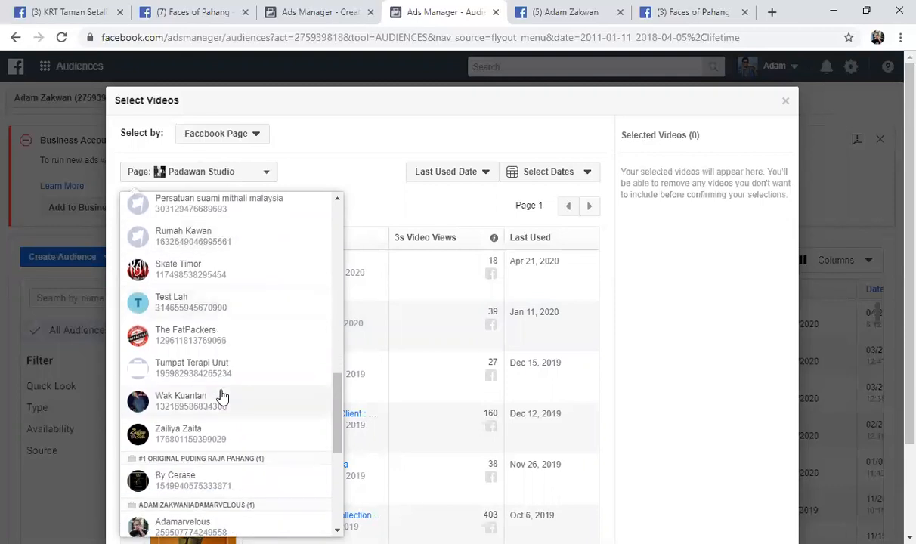
{"action": "scroll", "coordinate": [224, 397], "scroll_direction": "down", "scroll_amount": 2}
{"action": "scroll", "coordinate": [223, 395], "scroll_direction": "up", "scroll_amount": 10}
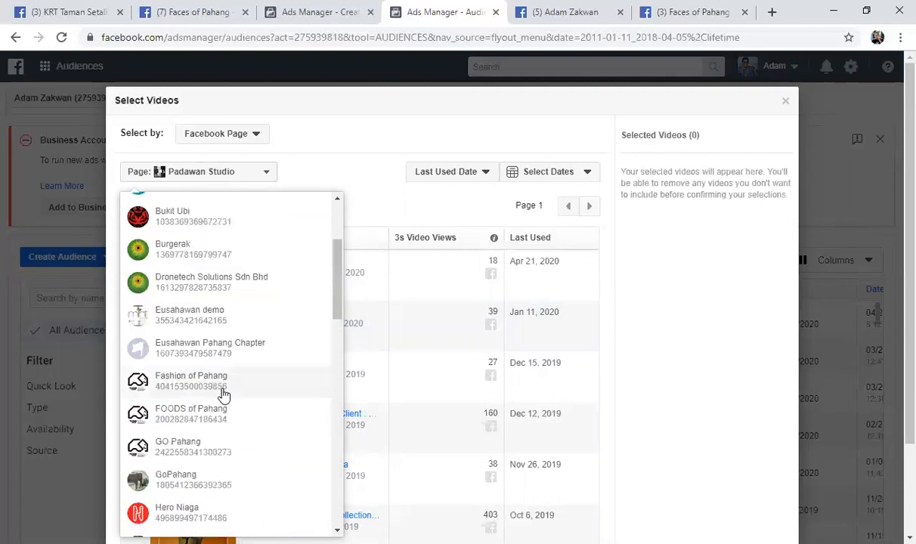
{"action": "scroll", "coordinate": [223, 394], "scroll_direction": "down", "scroll_amount": 3}
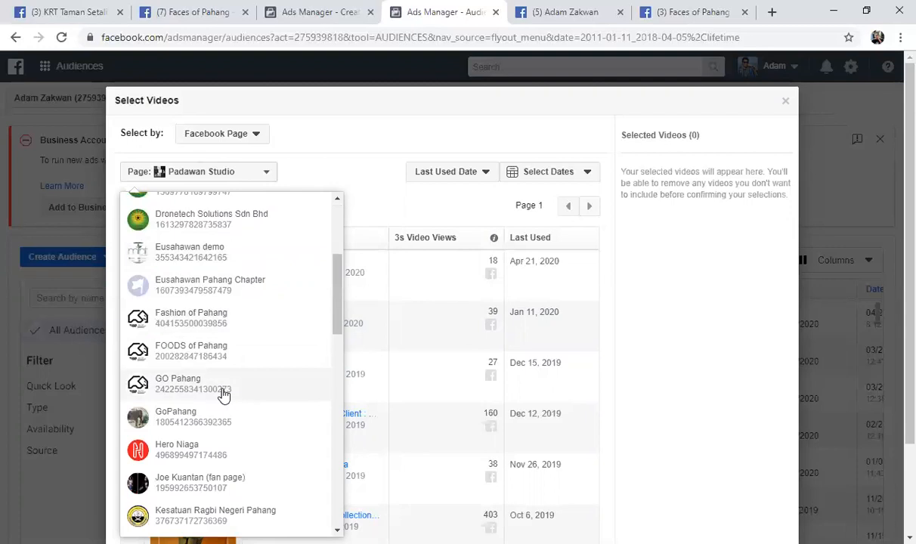
{"action": "scroll", "coordinate": [224, 396], "scroll_direction": "down", "scroll_amount": 1}
{"action": "scroll", "coordinate": [224, 395], "scroll_direction": "down", "scroll_amount": 1}
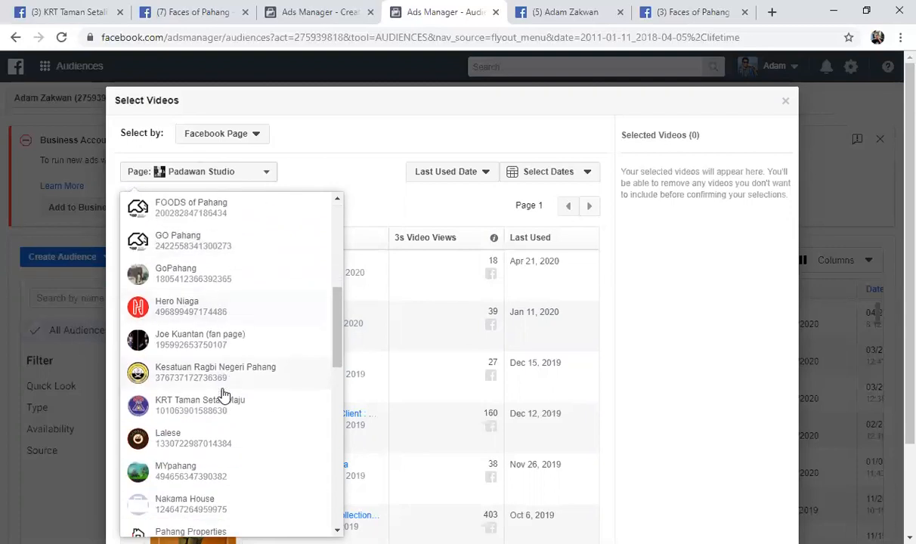
{"action": "scroll", "coordinate": [224, 394], "scroll_direction": "down", "scroll_amount": 3}
{"action": "scroll", "coordinate": [223, 394], "scroll_direction": "down", "scroll_amount": 1}
{"action": "scroll", "coordinate": [224, 393], "scroll_direction": "down", "scroll_amount": 3}
{"action": "scroll", "coordinate": [224, 394], "scroll_direction": "down", "scroll_amount": 1}
{"action": "scroll", "coordinate": [223, 393], "scroll_direction": "down", "scroll_amount": 4}
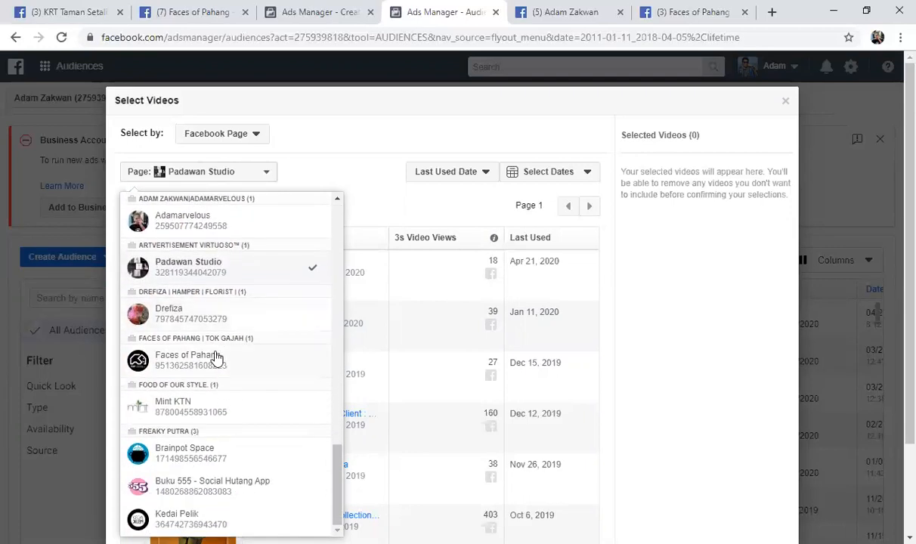
{"action": "left_click", "coordinate": [217, 358]}
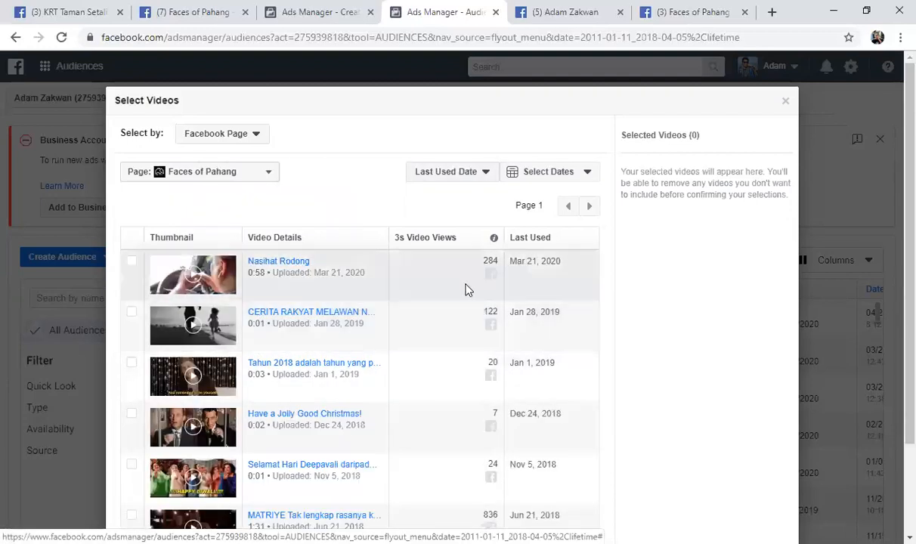
Select the untitled video uploaded on Apr 3, 2018 from the second page of the Faces of Pahang list
{"action": "scroll", "coordinate": [563, 302], "scroll_direction": "down", "scroll_amount": 3}
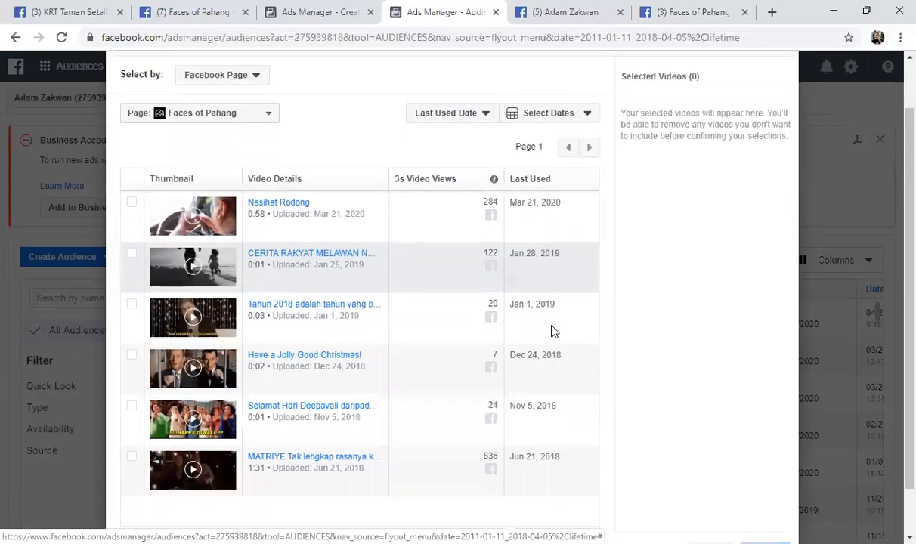
{"action": "scroll", "coordinate": [552, 318], "scroll_direction": "up", "scroll_amount": 2}
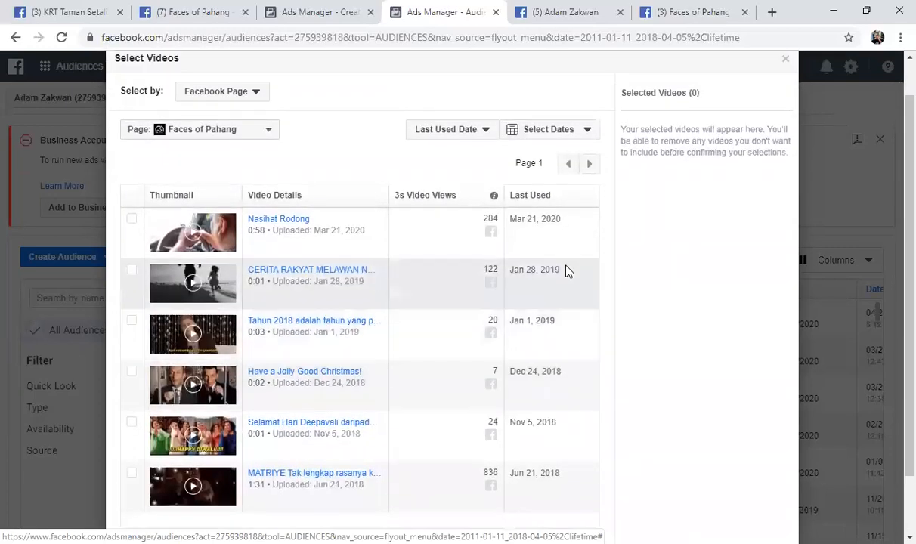
{"action": "left_click", "coordinate": [591, 166]}
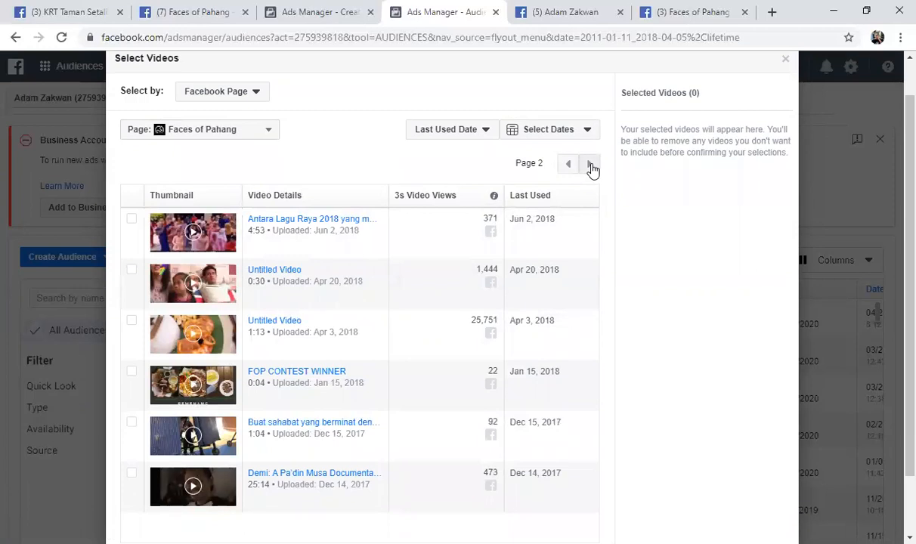
{"action": "left_click", "coordinate": [132, 323]}
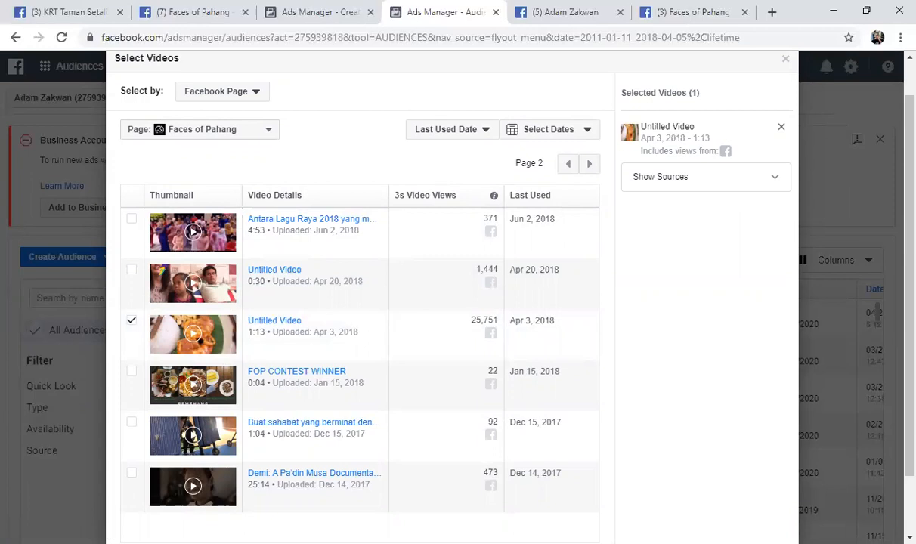
{"action": "scroll", "coordinate": [894, 363], "scroll_direction": "down", "scroll_amount": 1}
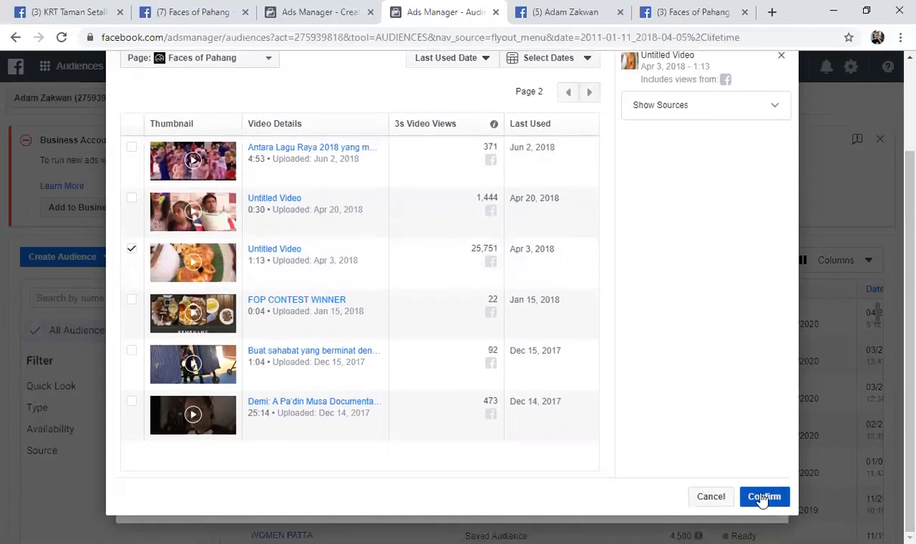
Add the untitled video uploaded on Apr 20, 2018, leave FOP CONTEST WINNER unselected and confirm the selection
{"action": "left_click", "coordinate": [133, 302]}
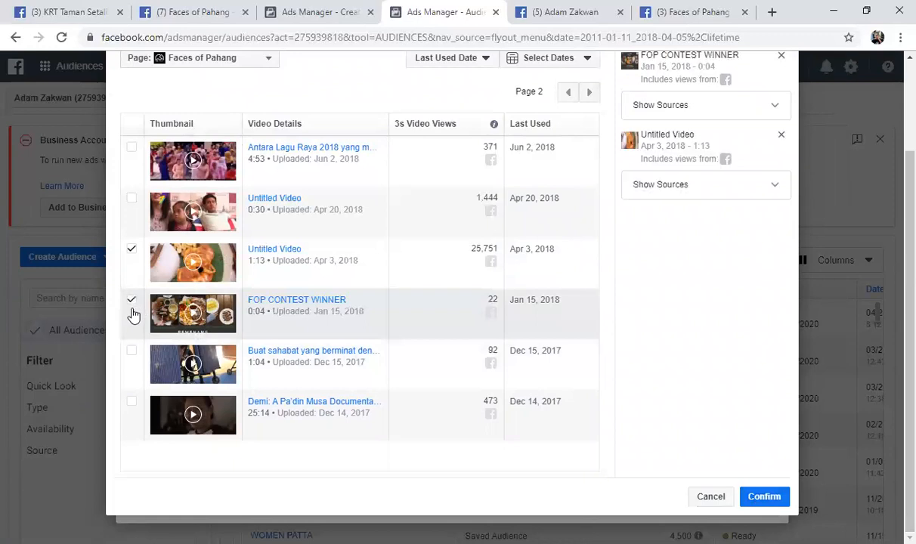
{"action": "left_click", "coordinate": [131, 352]}
{"action": "left_click", "coordinate": [132, 354]}
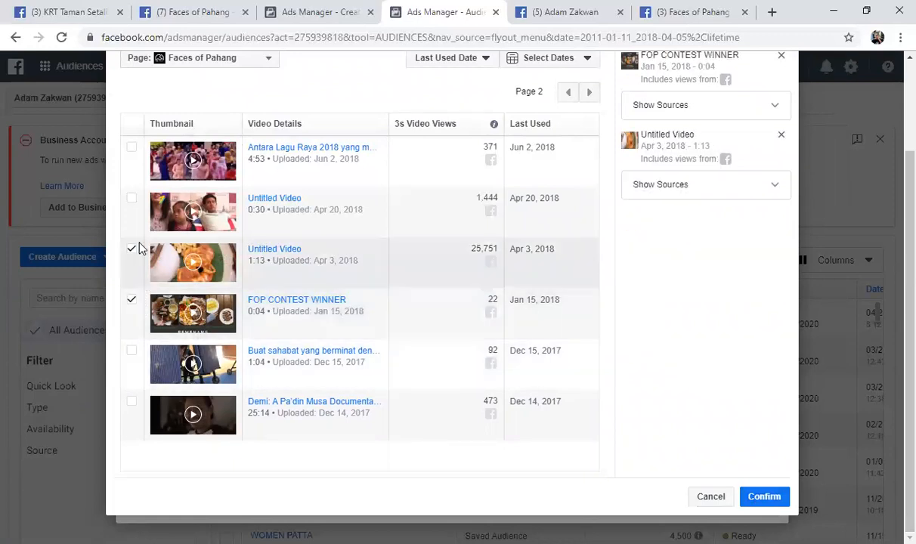
{"action": "left_click", "coordinate": [130, 204]}
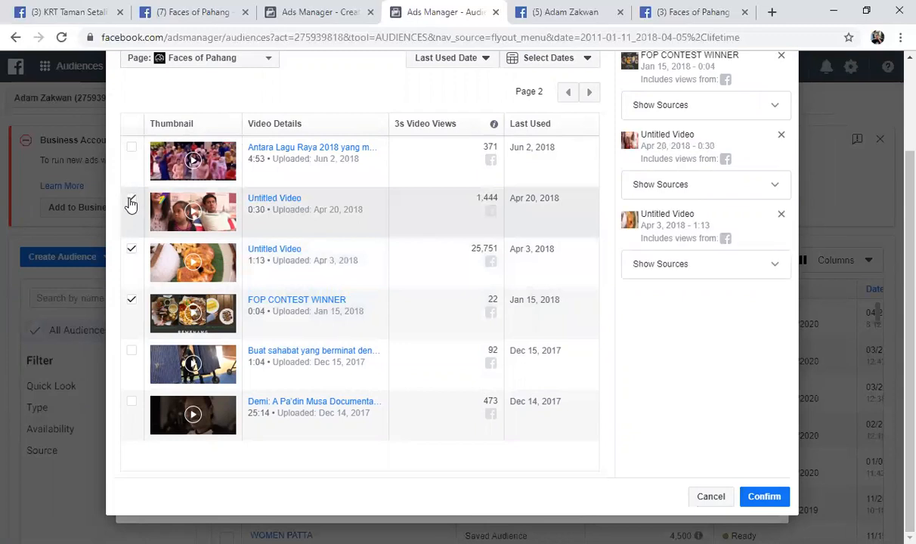
{"action": "left_click", "coordinate": [131, 303]}
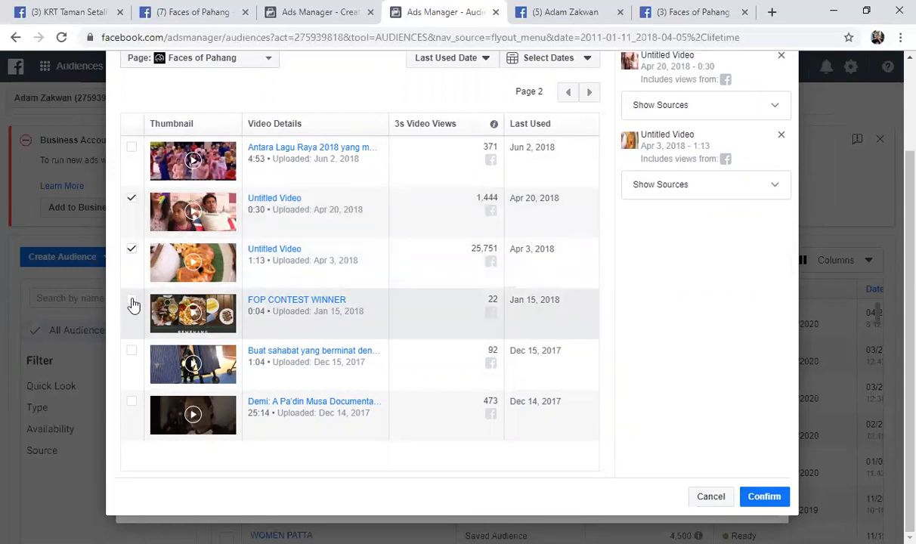
{"action": "left_click", "coordinate": [765, 496]}
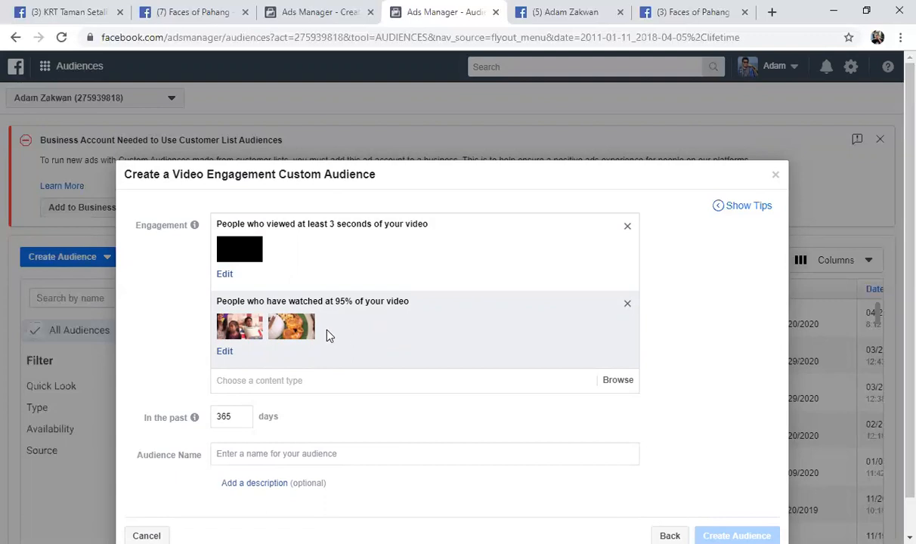
Name the audience INSKEN DEMO TD24 and show its optional description field
{"action": "scroll", "coordinate": [310, 347], "scroll_direction": "down", "scroll_amount": 1}
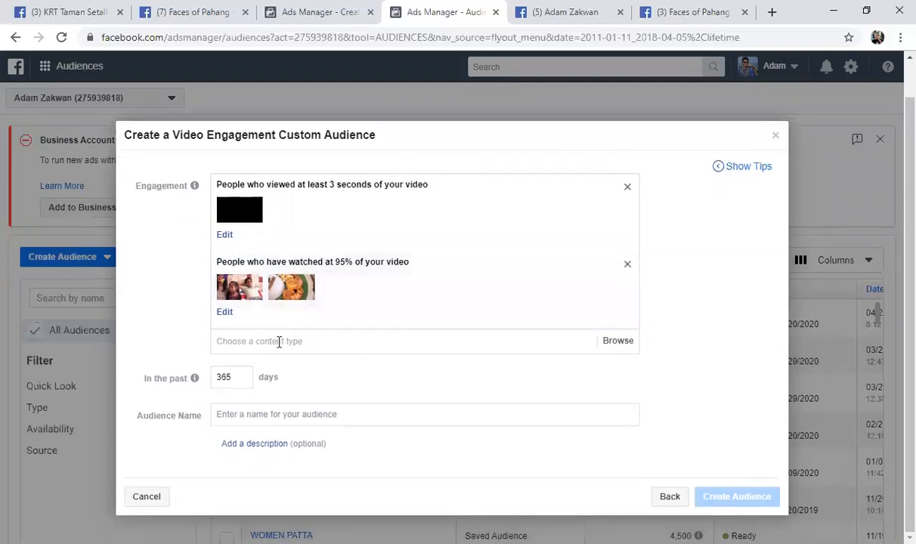
{"action": "mouse_move", "coordinate": [202, 380]}
{"action": "left_click", "coordinate": [277, 413]}
{"action": "type", "text": "INSKEN DEMO TD24"}
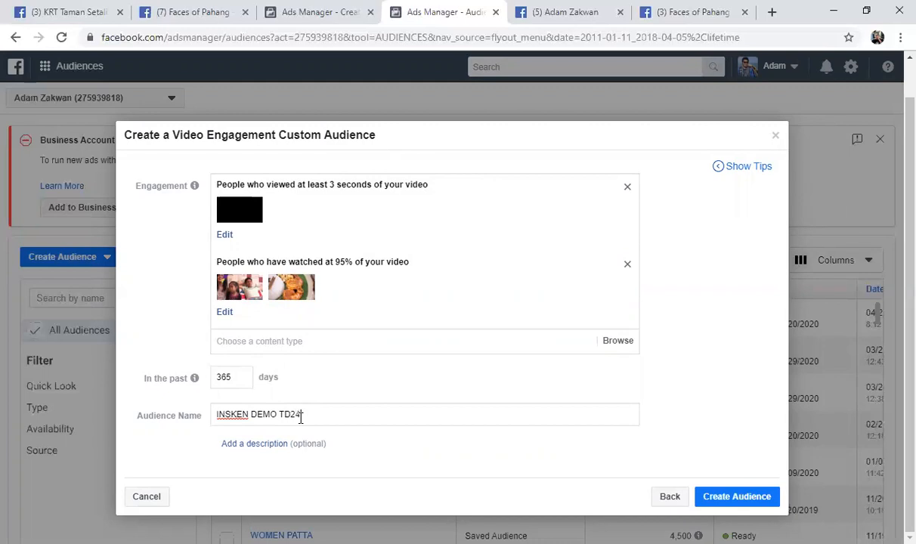
{"action": "left_click", "coordinate": [261, 445]}
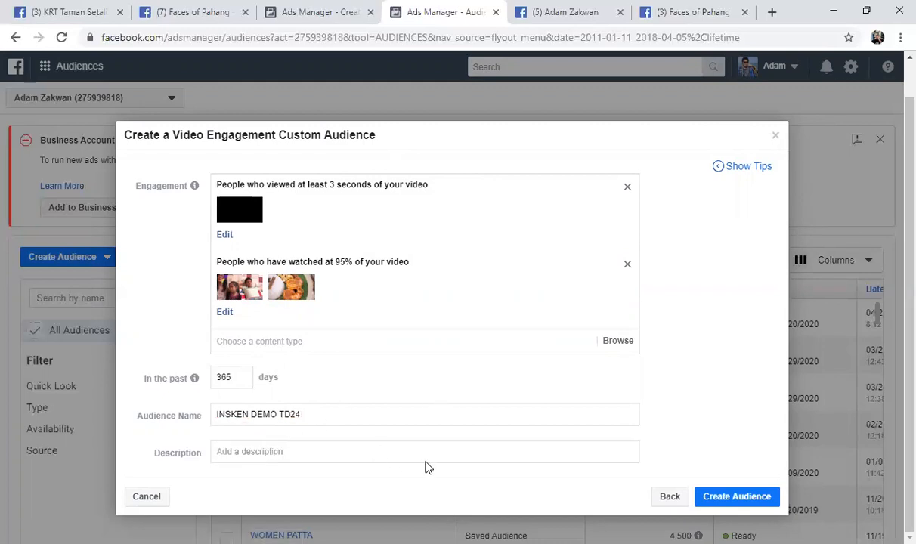
Create the custom audience and finish without making an ad or expanding the audience
{"action": "left_click", "coordinate": [733, 498]}
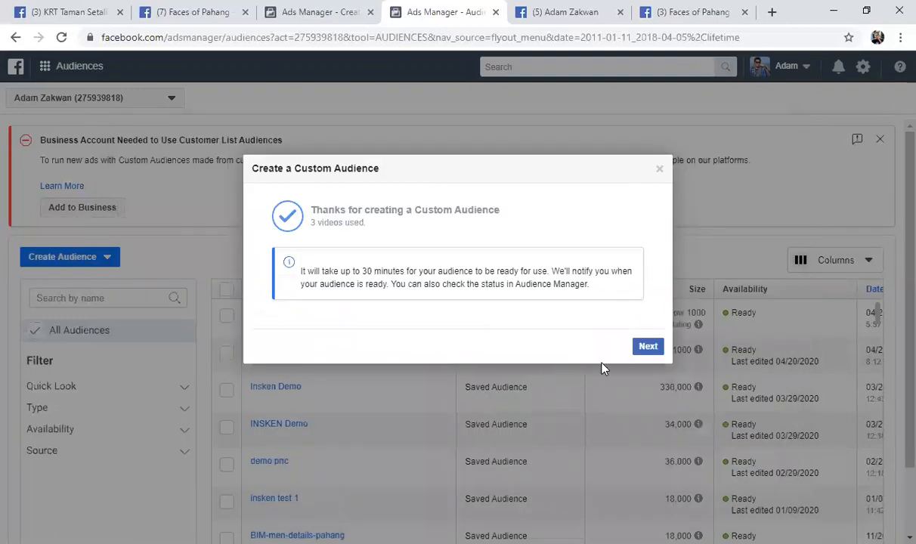
{"action": "left_click", "coordinate": [646, 347]}
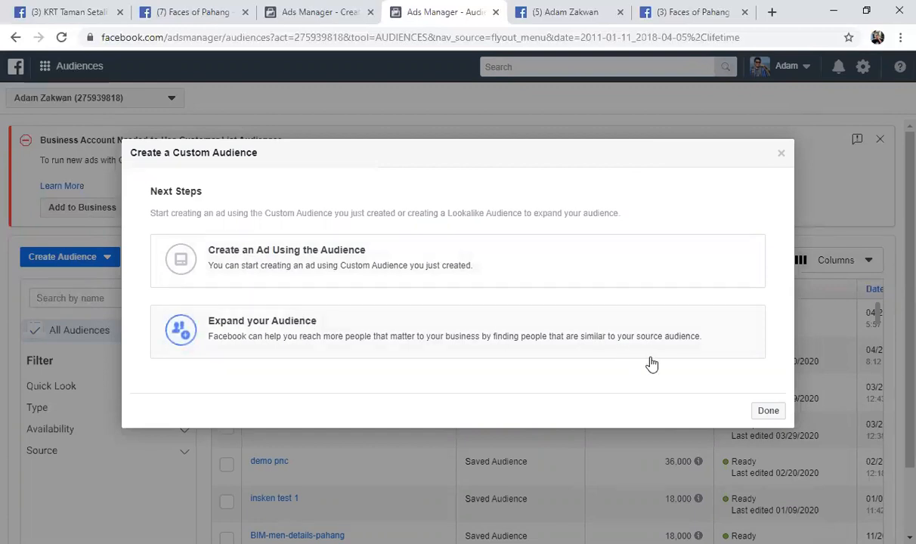
{"action": "left_click", "coordinate": [767, 412]}
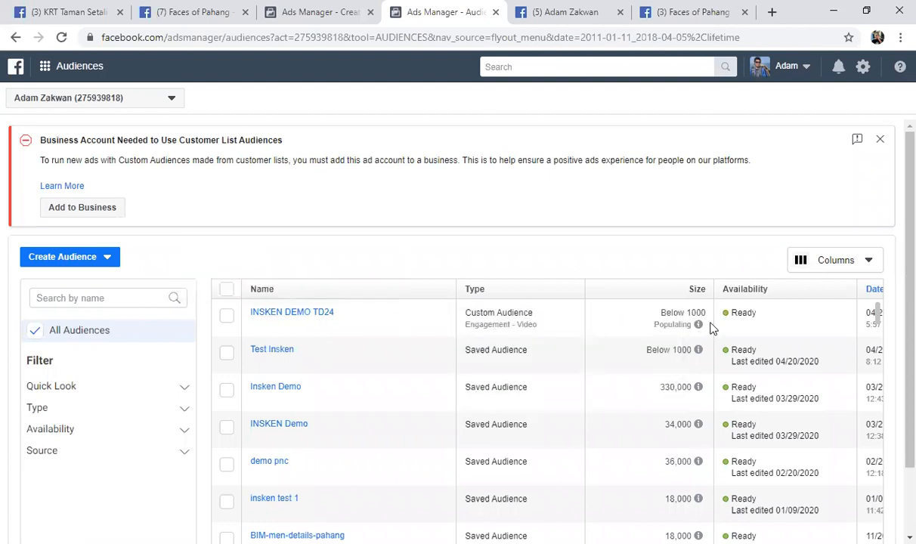
Examine the size information of INSKEN DEMO TD24 and the column options of the audience list
{"action": "mouse_move", "coordinate": [697, 323]}
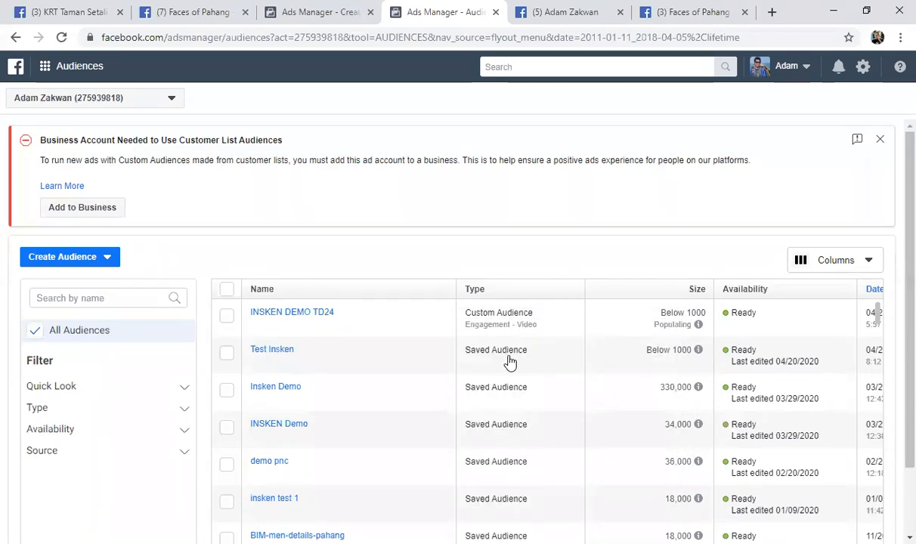
{"action": "scroll", "coordinate": [505, 327], "scroll_direction": "down", "scroll_amount": 2}
{"action": "scroll", "coordinate": [467, 315], "scroll_direction": "up", "scroll_amount": 2}
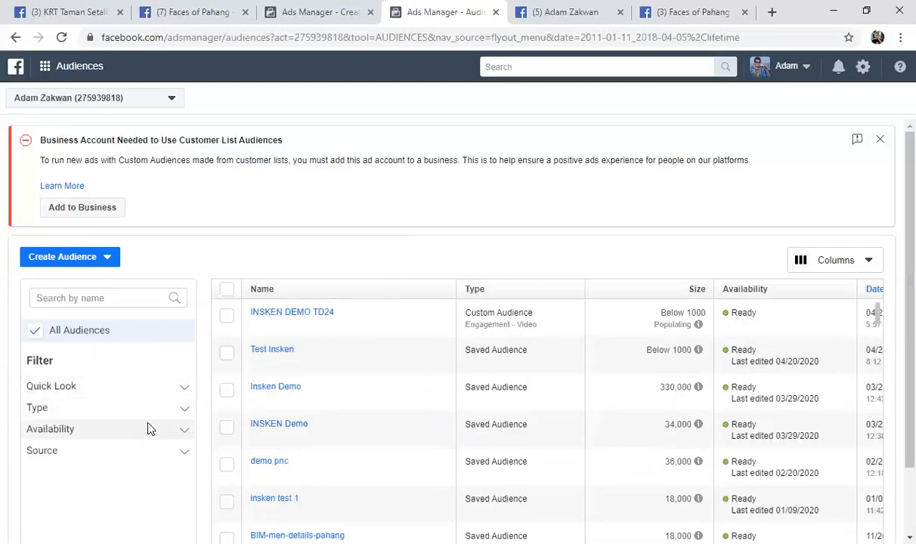
{"action": "left_click", "coordinate": [37, 333]}
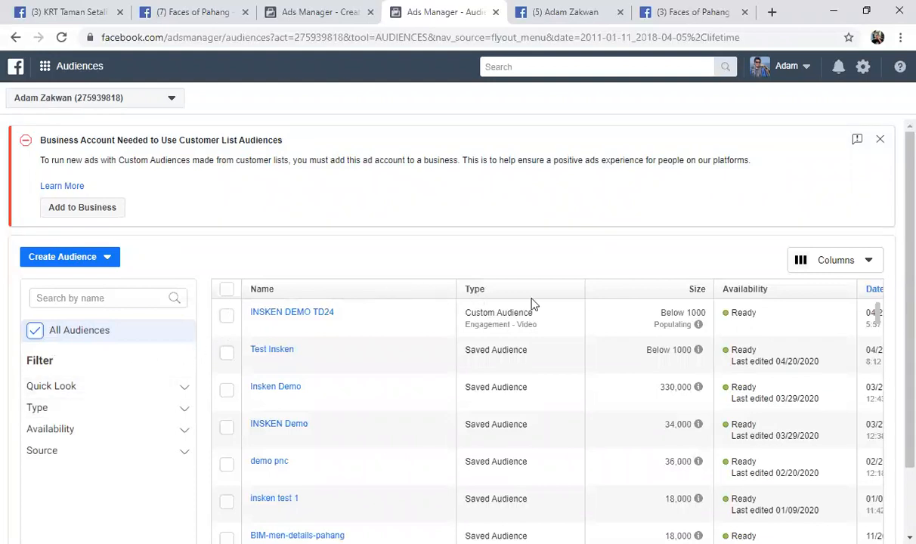
{"action": "left_click", "coordinate": [868, 263]}
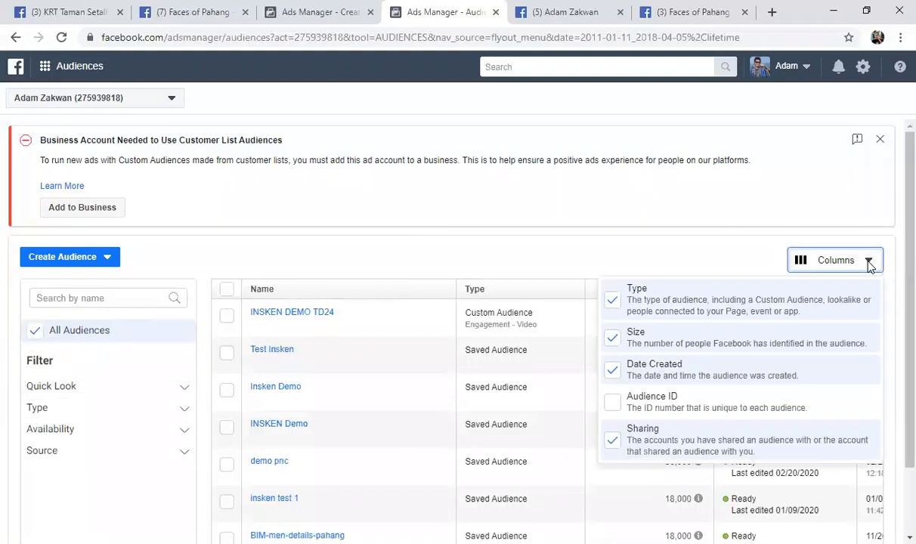
{"action": "left_click", "coordinate": [868, 262]}
{"action": "left_click", "coordinate": [868, 262]}
{"action": "left_click", "coordinate": [571, 264]}
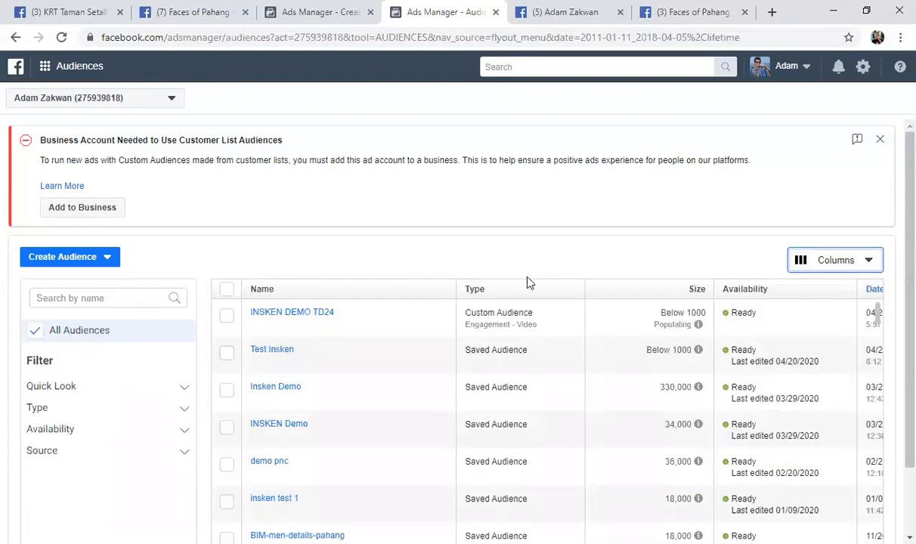
Look through the existing audiences, comparing their types, sizes and availability
{"action": "scroll", "coordinate": [528, 287], "scroll_direction": "down", "scroll_amount": 5}
{"action": "scroll", "coordinate": [519, 325], "scroll_direction": "down", "scroll_amount": 2}
{"action": "scroll", "coordinate": [519, 319], "scroll_direction": "up", "scroll_amount": 2}
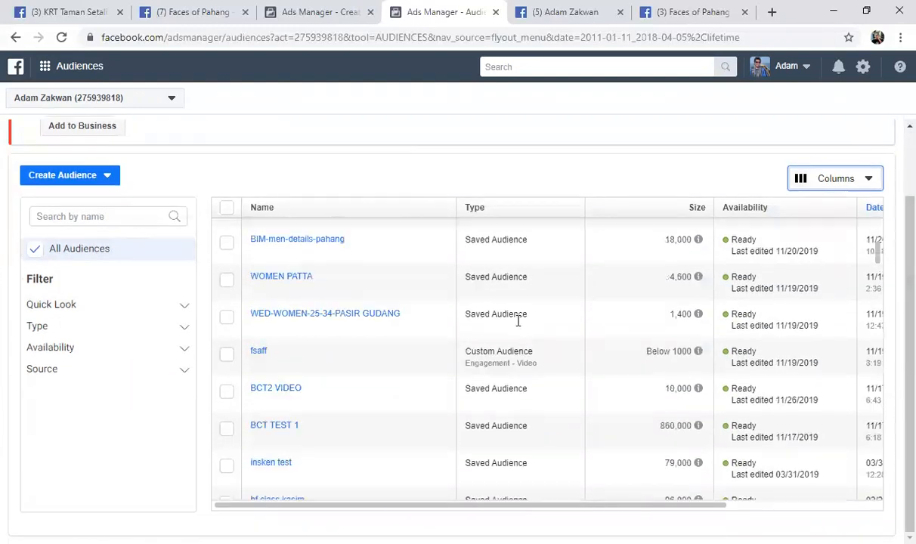
{"action": "scroll", "coordinate": [511, 364], "scroll_direction": "down", "scroll_amount": 2}
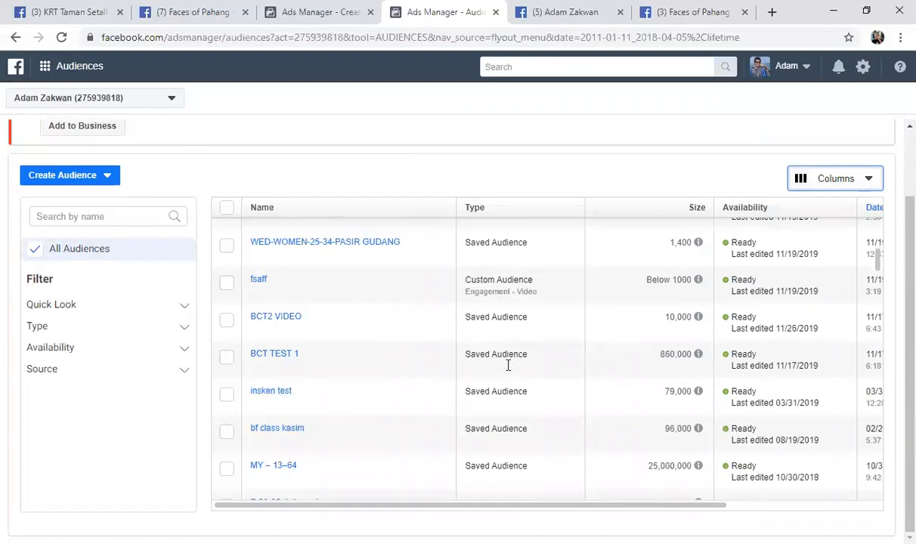
{"action": "scroll", "coordinate": [509, 367], "scroll_direction": "down", "scroll_amount": 2}
{"action": "scroll", "coordinate": [510, 371], "scroll_direction": "down", "scroll_amount": 4}
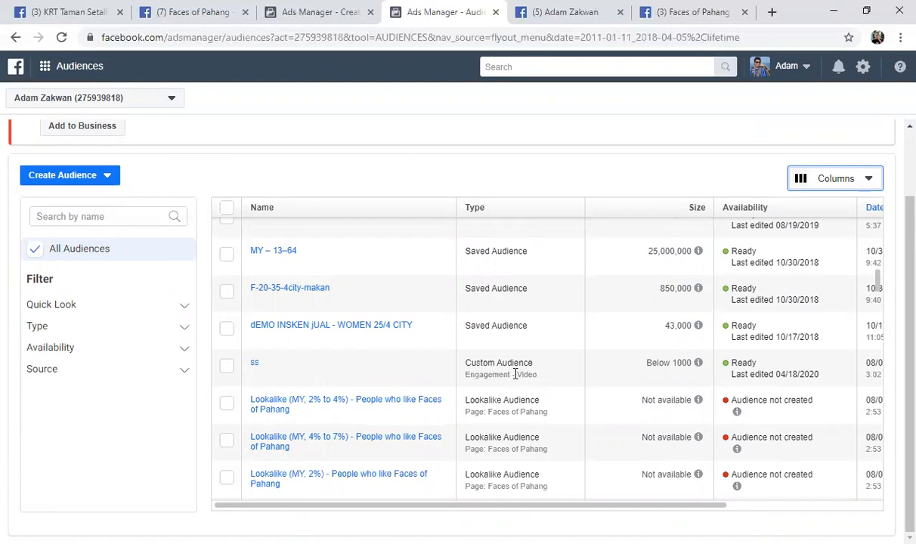
{"action": "left_click", "coordinate": [269, 185]}
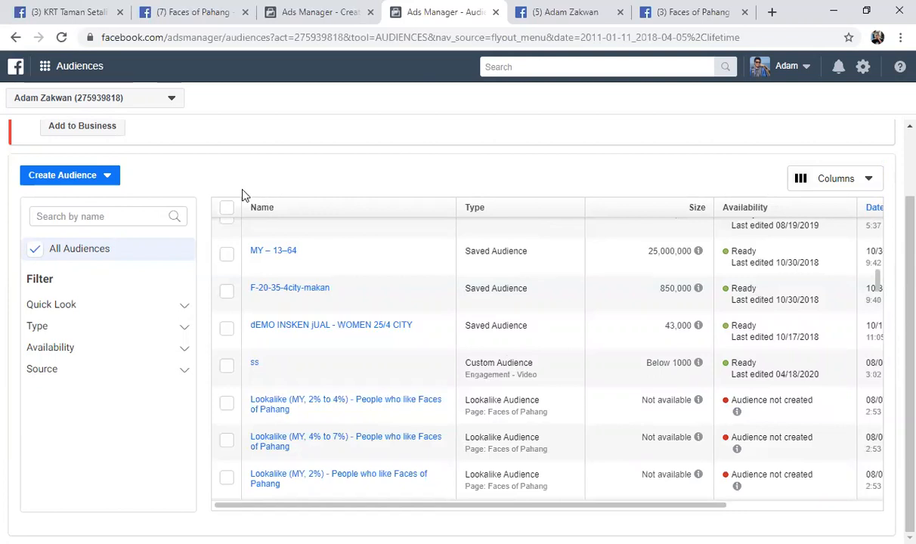
Start a new lookalike audience and list the other, non-value-based sources for it
{"action": "left_click", "coordinate": [98, 183]}
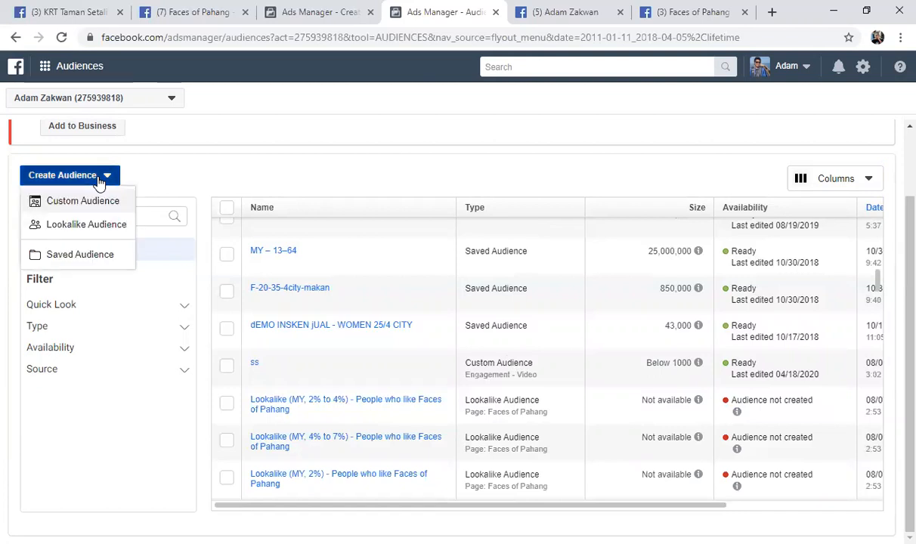
{"action": "left_click", "coordinate": [86, 225]}
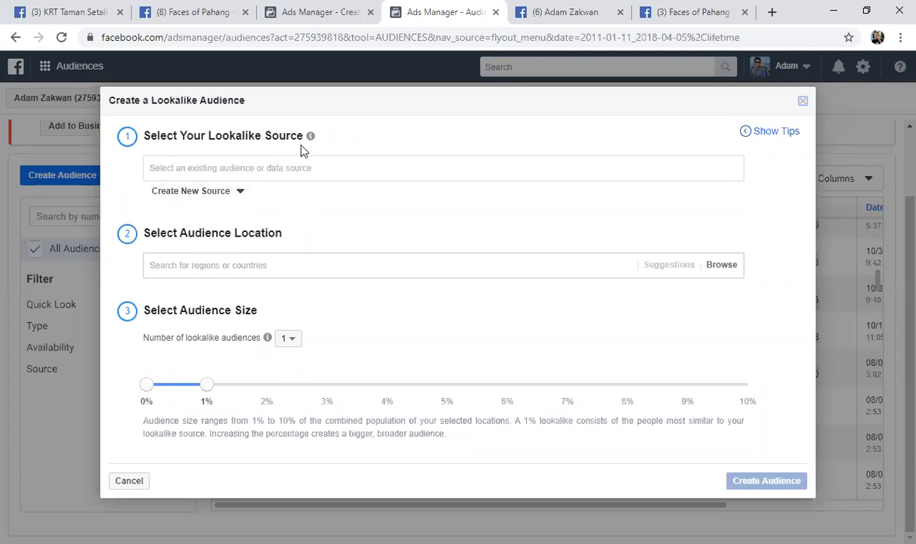
{"action": "left_click", "coordinate": [276, 167]}
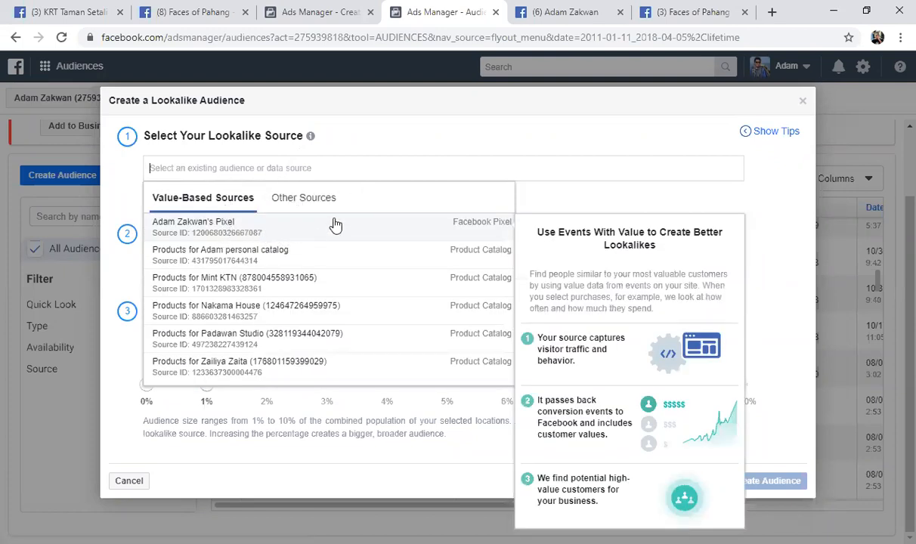
{"action": "left_click", "coordinate": [311, 202]}
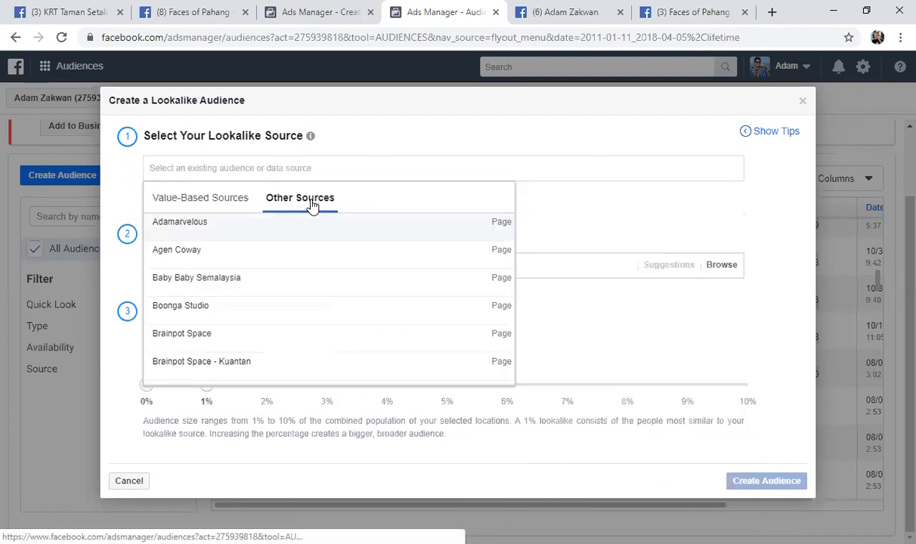
Look through the pages and custom audiences available as non-value-based lookalike sources
{"action": "scroll", "coordinate": [323, 268], "scroll_direction": "down", "scroll_amount": 2}
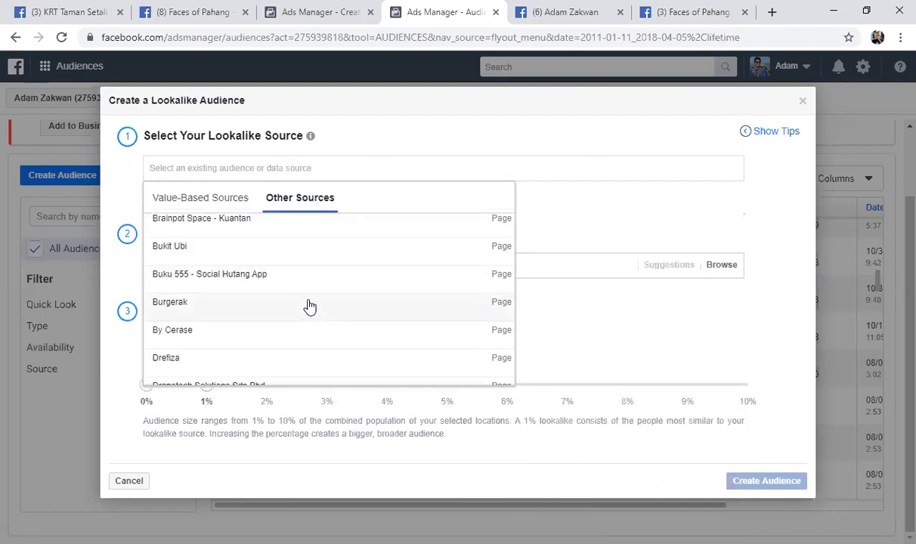
{"action": "scroll", "coordinate": [308, 305], "scroll_direction": "down", "scroll_amount": 1}
{"action": "scroll", "coordinate": [309, 305], "scroll_direction": "down", "scroll_amount": 3}
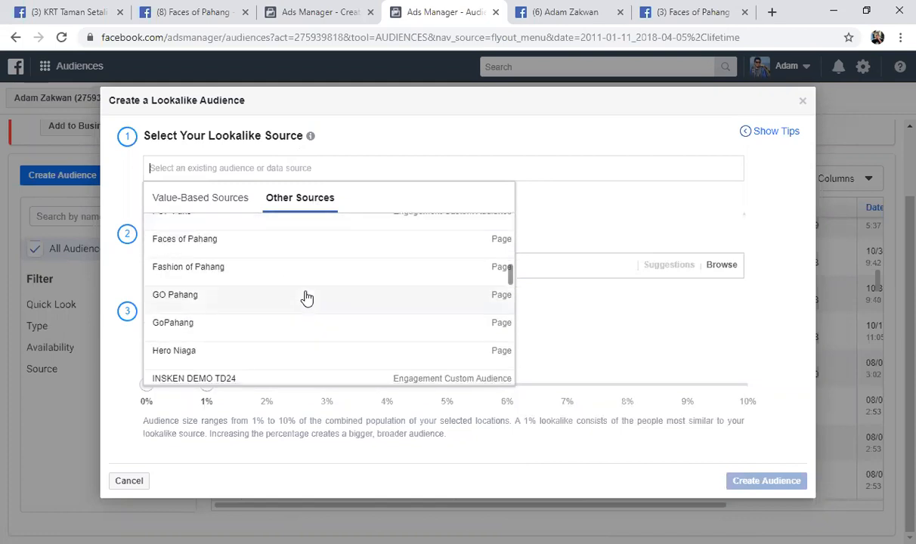
{"action": "scroll", "coordinate": [305, 300], "scroll_direction": "down", "scroll_amount": 1}
{"action": "scroll", "coordinate": [305, 303], "scroll_direction": "up", "scroll_amount": 1}
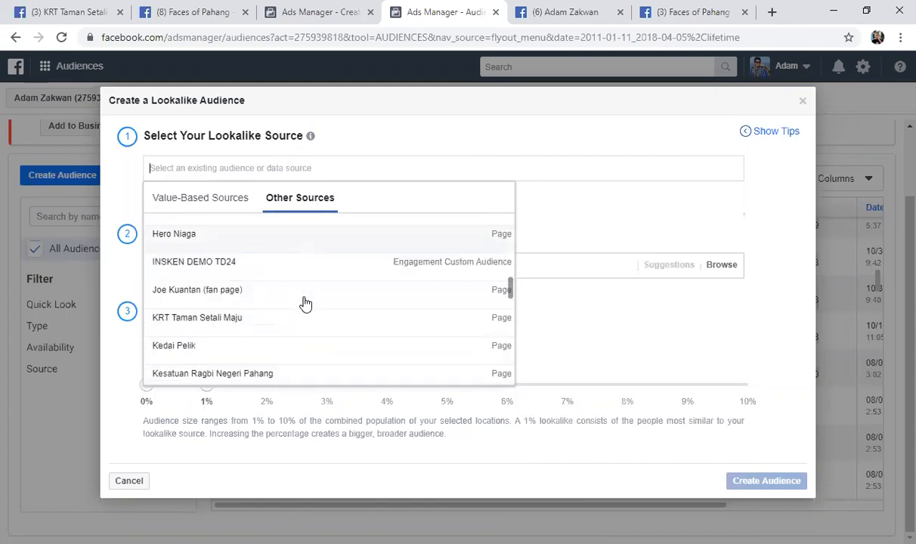
{"action": "scroll", "coordinate": [305, 304], "scroll_direction": "down", "scroll_amount": 2}
{"action": "scroll", "coordinate": [302, 302], "scroll_direction": "down", "scroll_amount": 1}
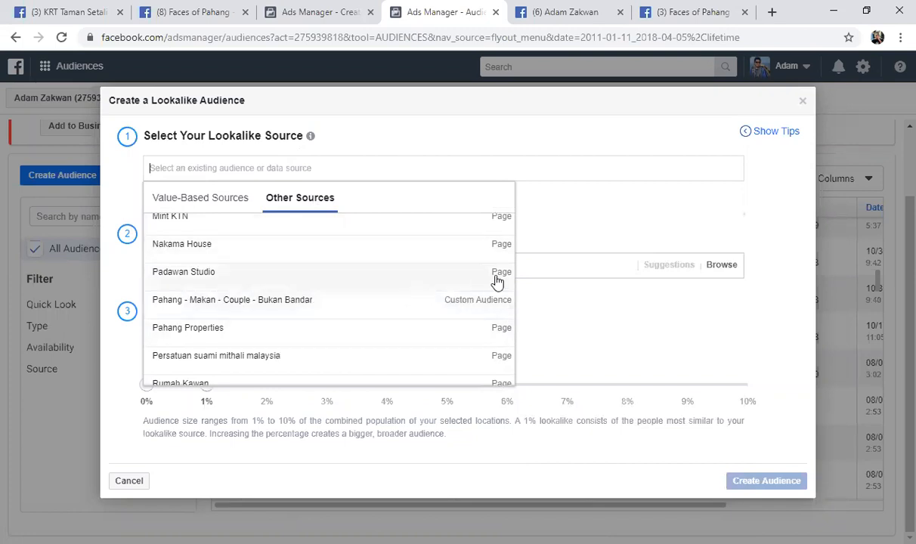
{"action": "scroll", "coordinate": [412, 313], "scroll_direction": "down", "scroll_amount": 1}
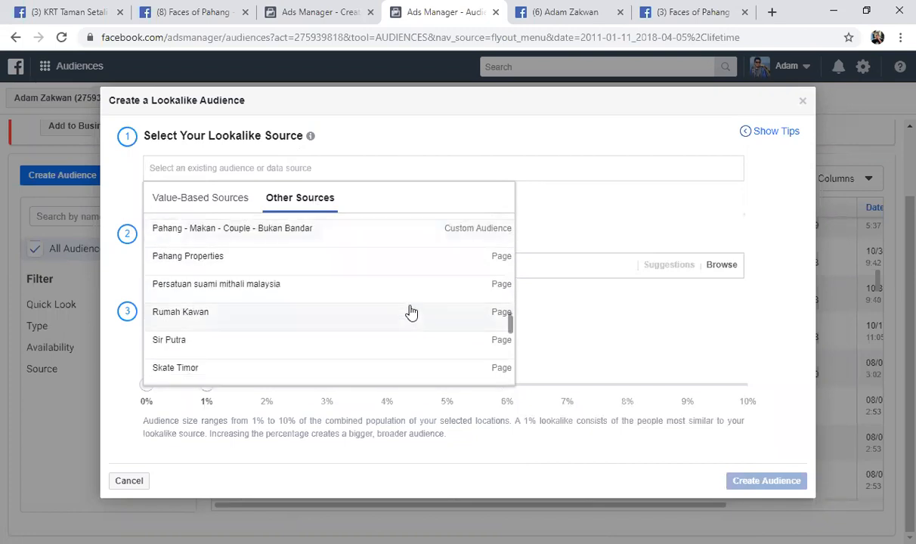
{"action": "scroll", "coordinate": [411, 312], "scroll_direction": "down", "scroll_amount": 1}
{"action": "scroll", "coordinate": [410, 312], "scroll_direction": "down", "scroll_amount": 1}
{"action": "scroll", "coordinate": [406, 311], "scroll_direction": "down", "scroll_amount": 6}
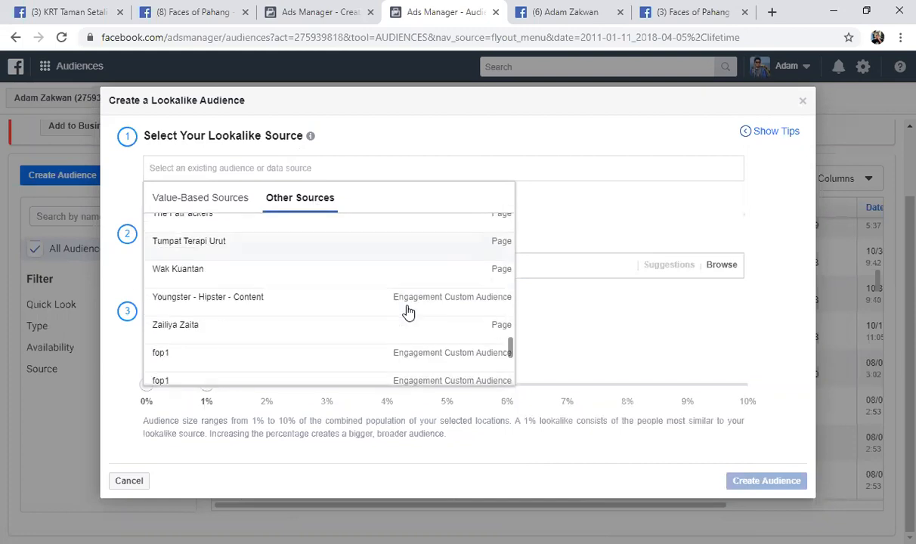
{"action": "scroll", "coordinate": [406, 311], "scroll_direction": "up", "scroll_amount": 10}
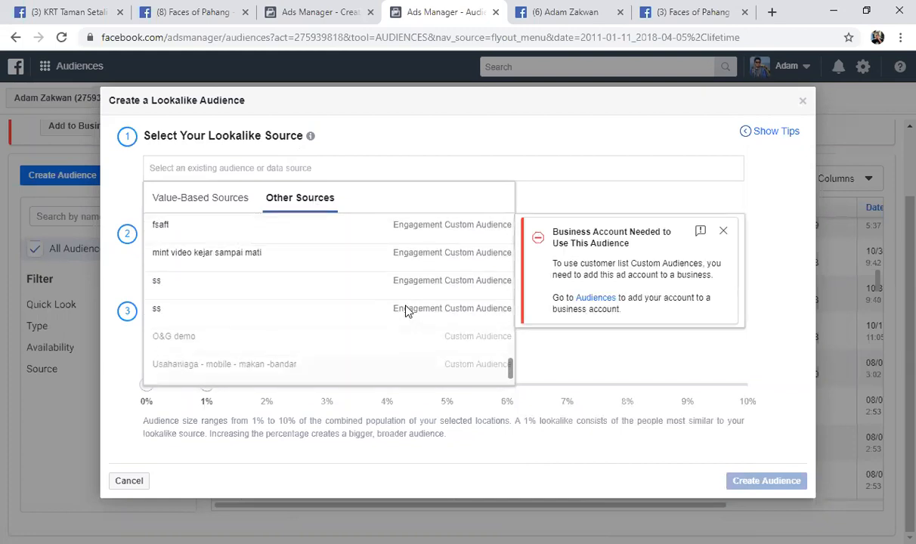
{"action": "scroll", "coordinate": [352, 299], "scroll_direction": "up", "scroll_amount": 8}
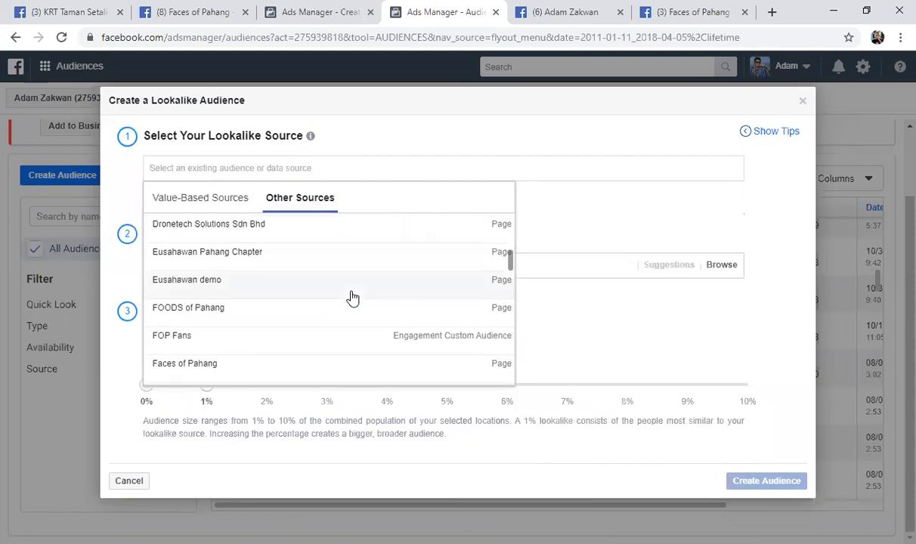
{"action": "scroll", "coordinate": [352, 299], "scroll_direction": "up", "scroll_amount": 3}
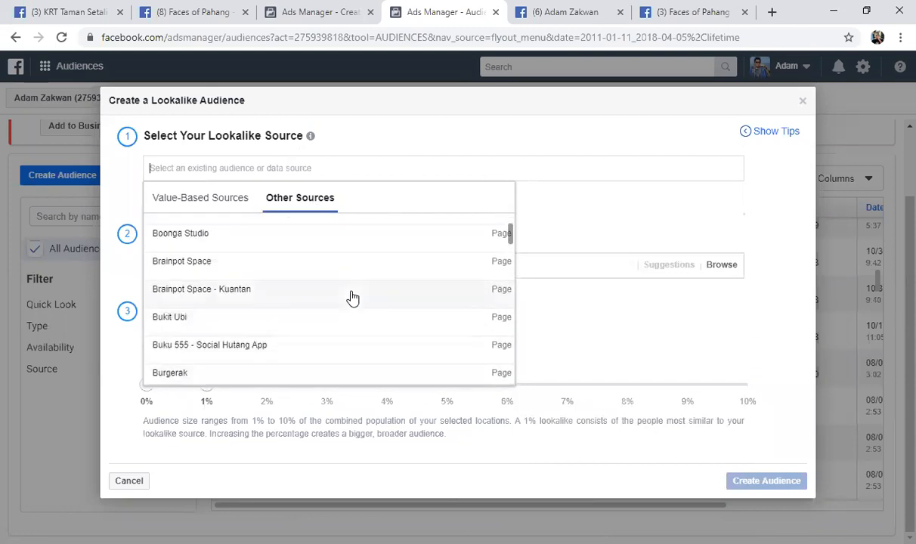
Choose the Buku 555 - Social Hutang App page as the lookalike source
{"action": "scroll", "coordinate": [233, 292], "scroll_direction": "down", "scroll_amount": 2}
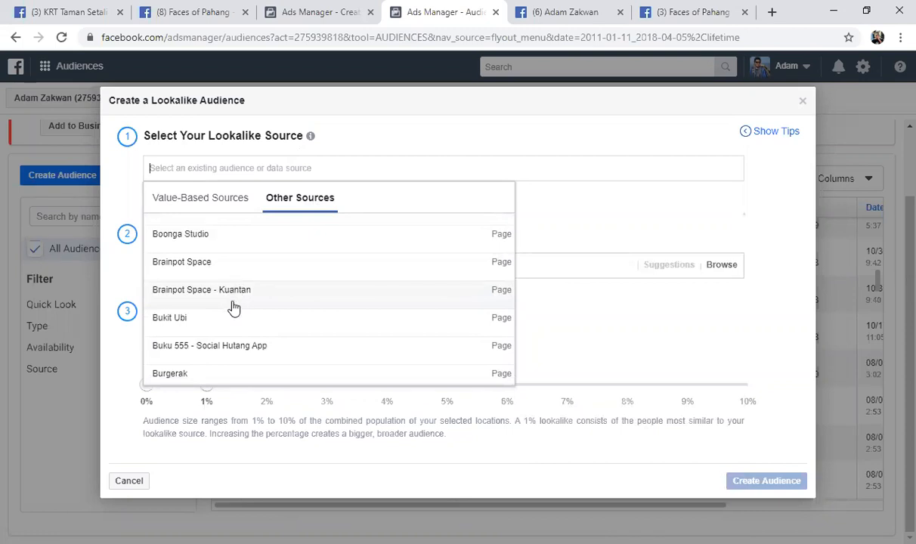
{"action": "scroll", "coordinate": [236, 298], "scroll_direction": "down", "scroll_amount": 2}
{"action": "left_click", "coordinate": [235, 281]}
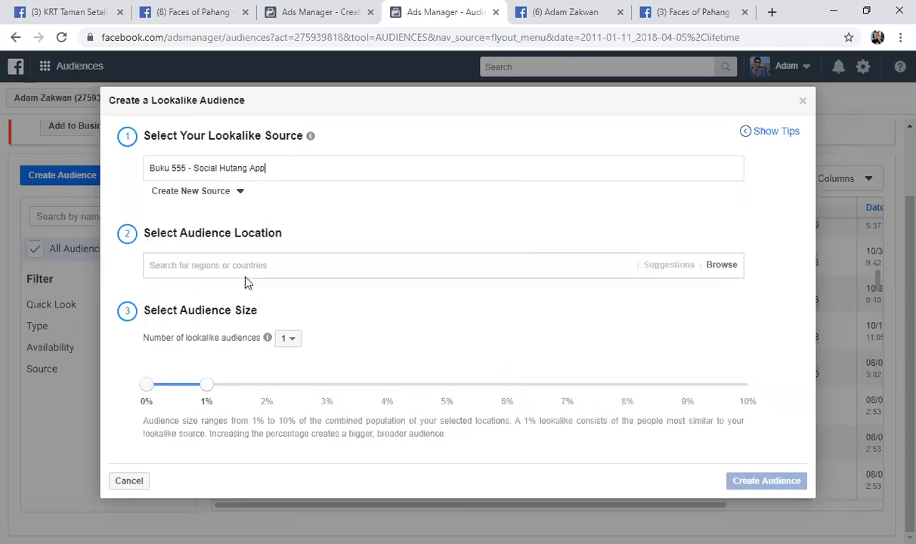
Check the options for creating a new source and reselect the Buku 555 - Social Hutang App page
{"action": "triple_click", "coordinate": [298, 168]}
{"action": "left_click", "coordinate": [229, 194]}
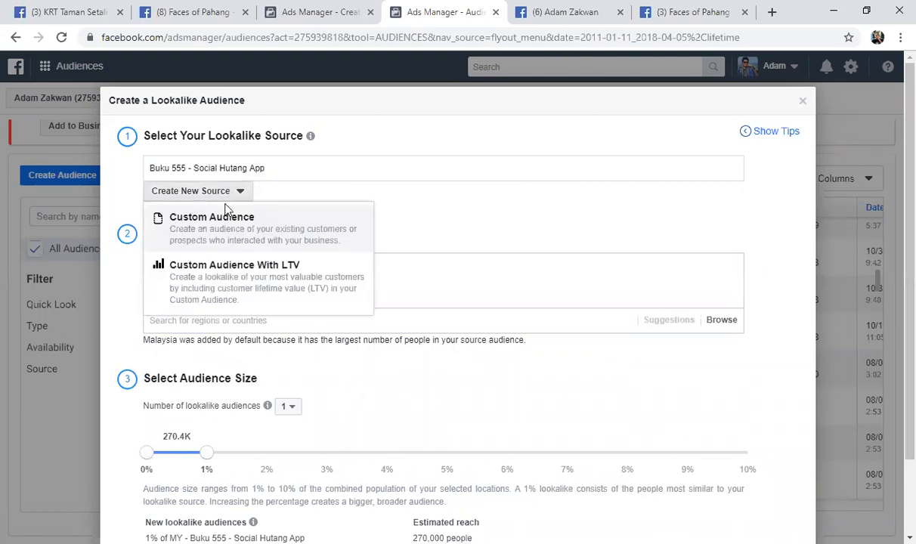
{"action": "left_click", "coordinate": [410, 231]}
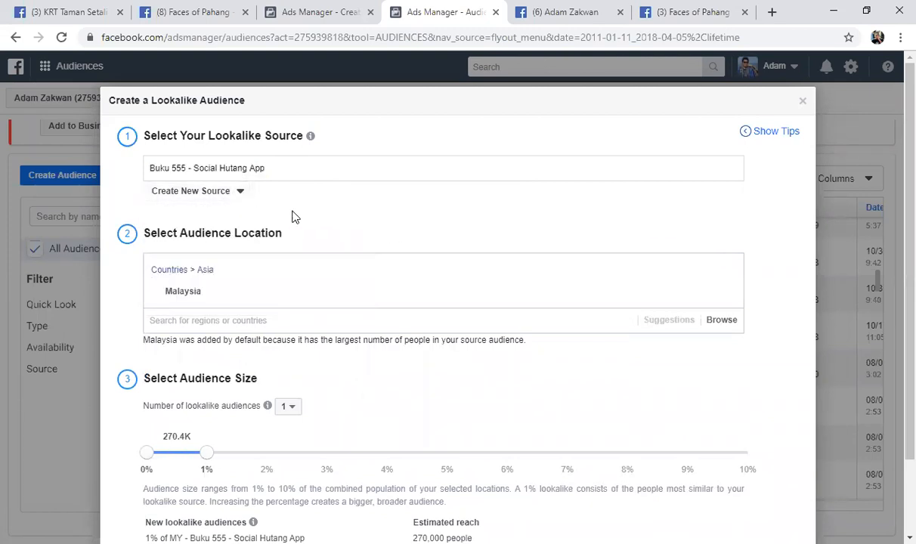
{"action": "left_click", "coordinate": [238, 193]}
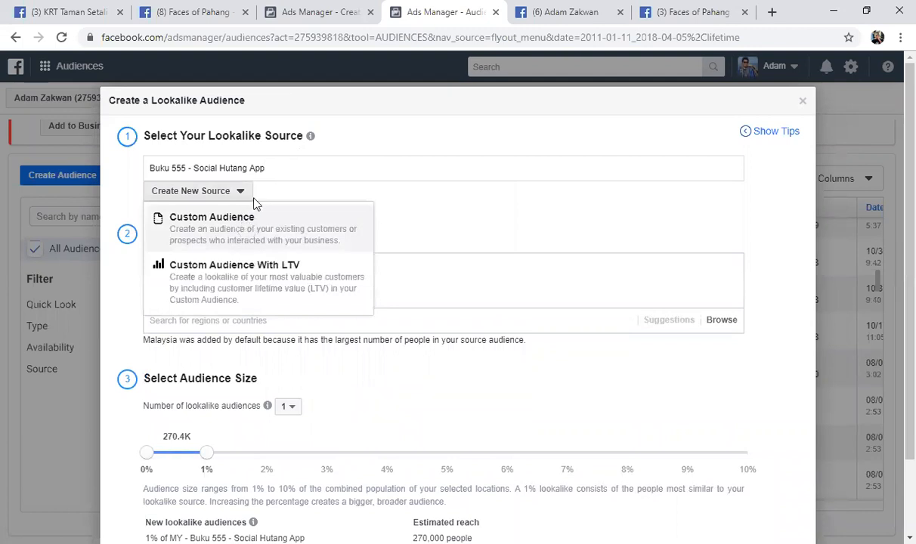
{"action": "left_click", "coordinate": [277, 168]}
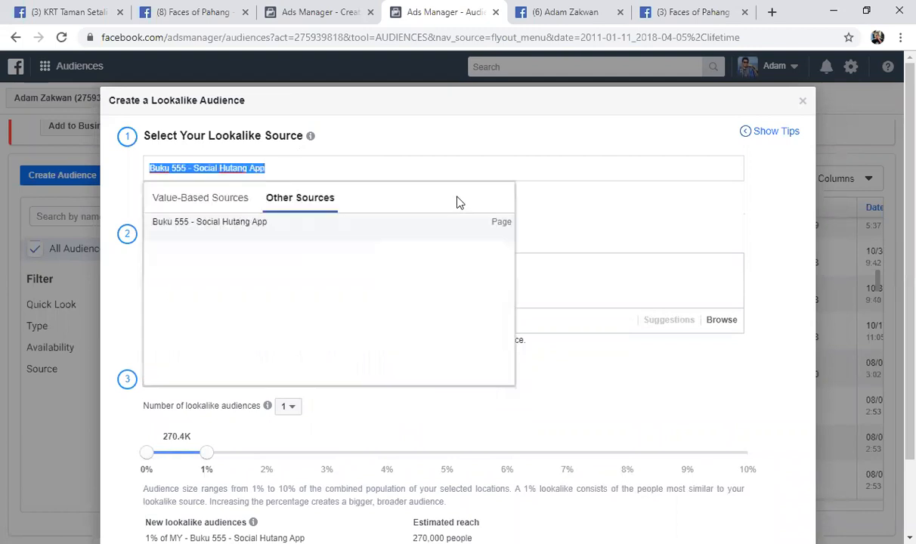
{"action": "left_click", "coordinate": [216, 222]}
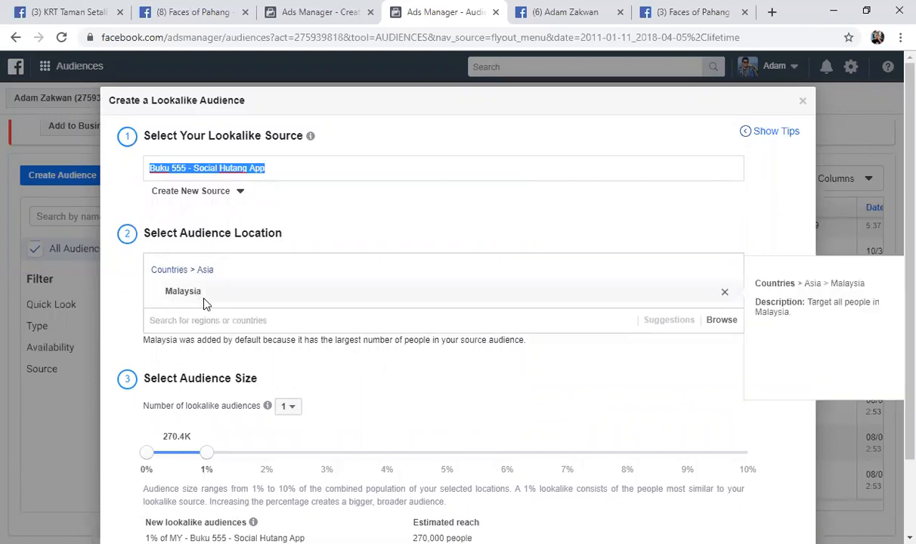
Keep Malaysia as the location, try lookalike sizes of 8%, 1% and 5%, and settle on 2%
{"action": "left_click", "coordinate": [244, 321]}
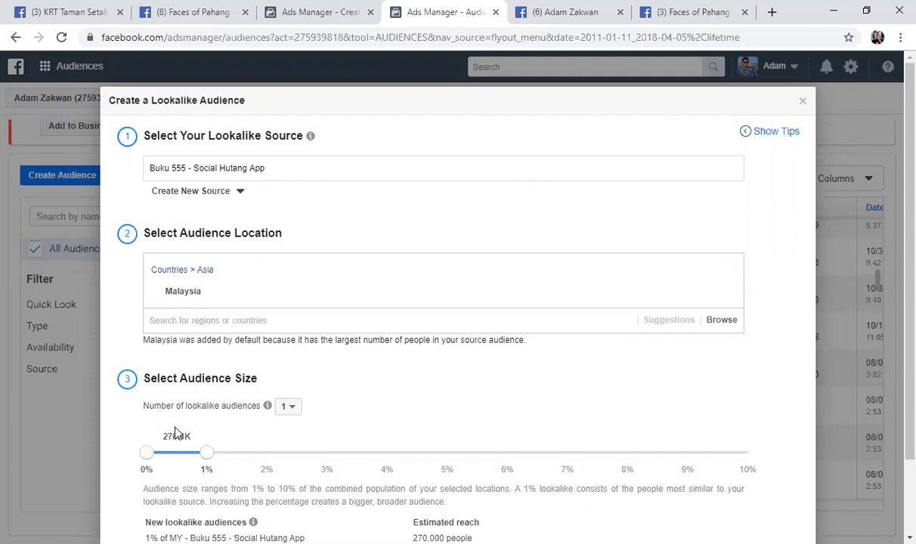
{"action": "scroll", "coordinate": [263, 425], "scroll_direction": "down", "scroll_amount": 2}
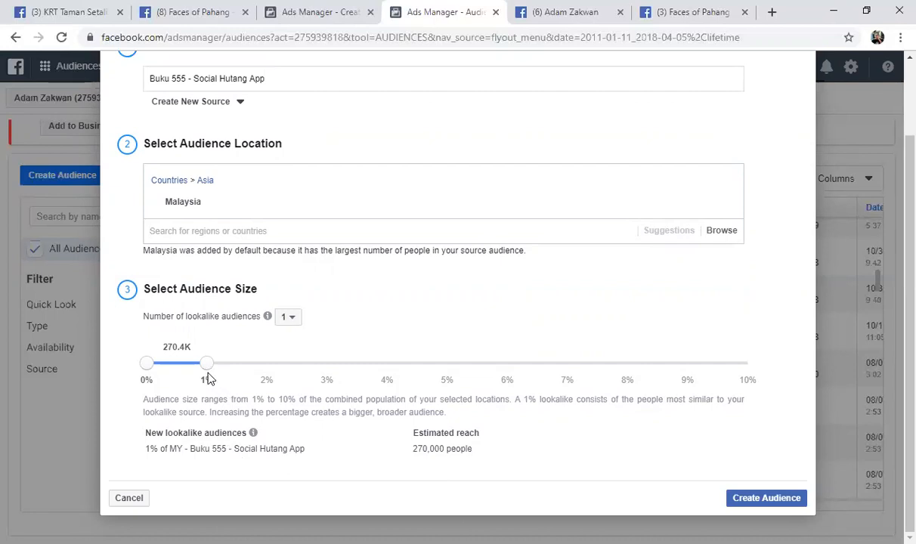
{"action": "left_click_drag", "start_coordinate": [208, 369], "coordinate": [621, 369]}
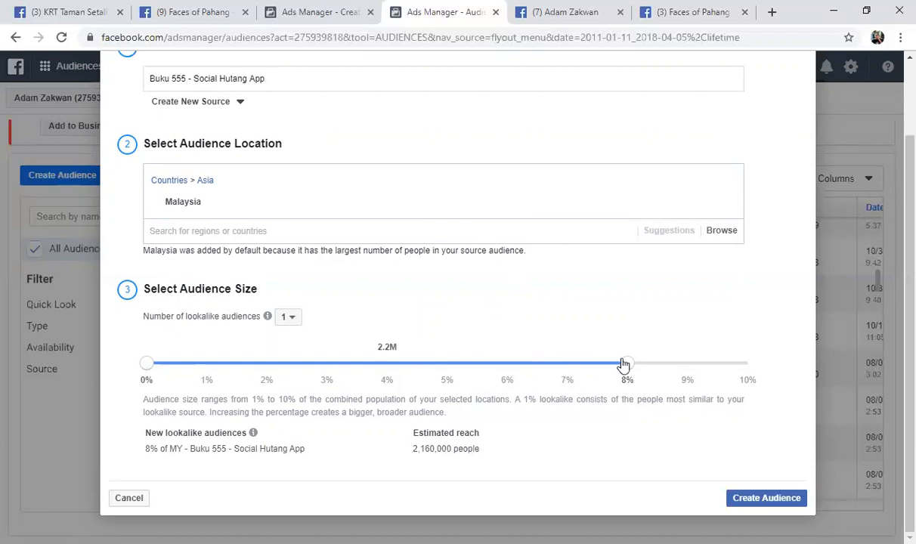
{"action": "left_click_drag", "start_coordinate": [628, 368], "coordinate": [218, 368]}
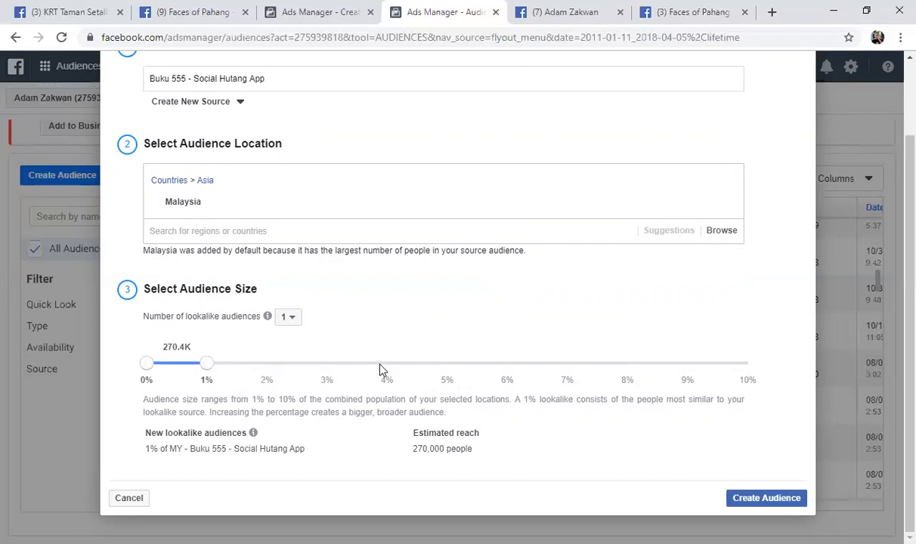
{"action": "left_click_drag", "start_coordinate": [218, 369], "coordinate": [446, 368]}
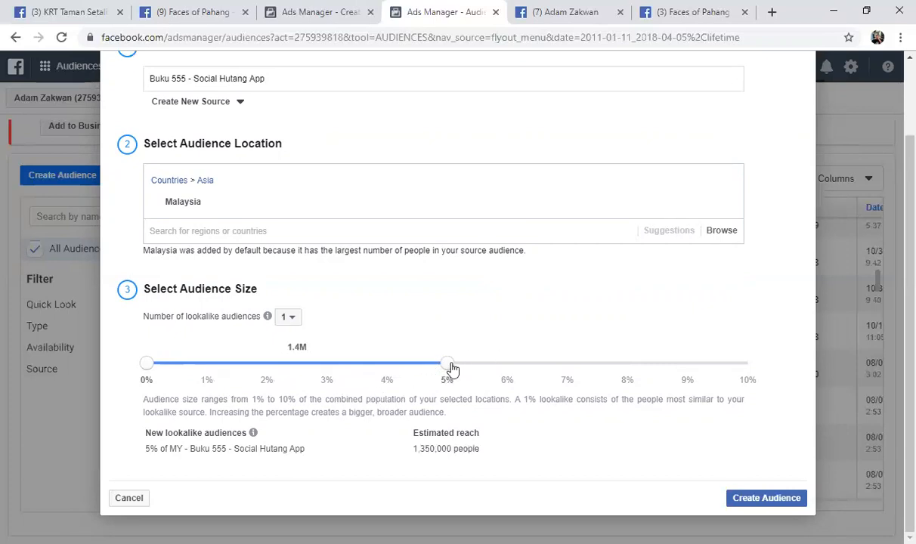
{"action": "left_click_drag", "start_coordinate": [451, 370], "coordinate": [387, 372]}
{"action": "left_click_drag", "start_coordinate": [389, 364], "coordinate": [263, 371]}
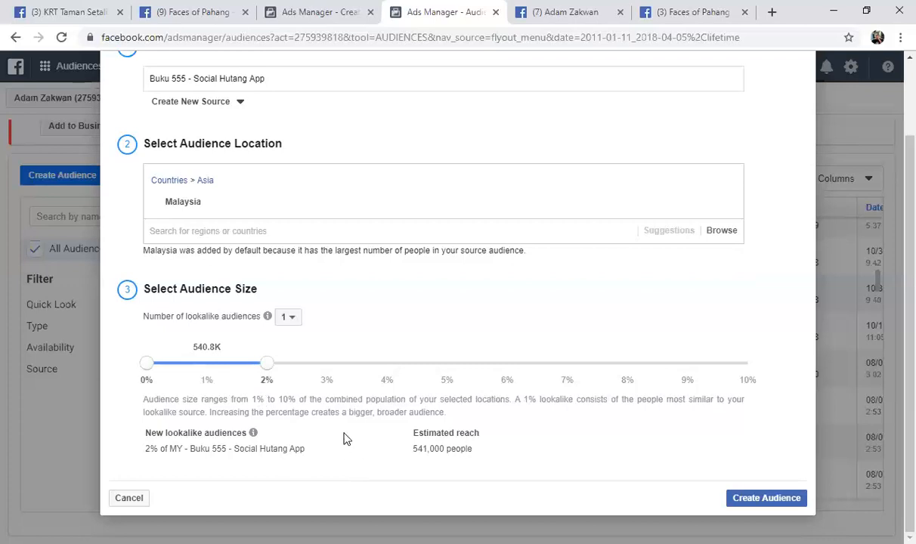
Try making 2 lookalike audiences, with the second one covering 2% to 4%
{"action": "left_click", "coordinate": [290, 324]}
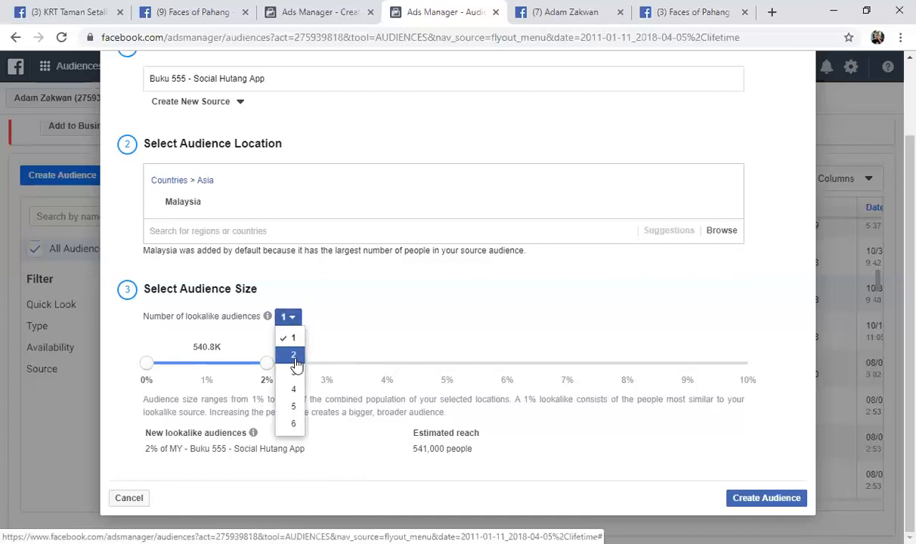
{"action": "left_click", "coordinate": [293, 354]}
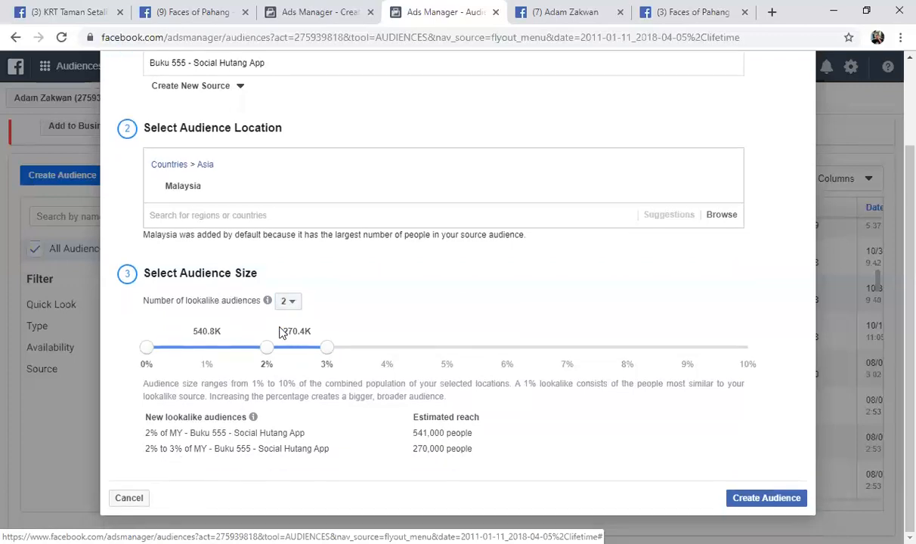
{"action": "left_click_drag", "start_coordinate": [327, 347], "coordinate": [375, 352]}
Try 4 lookalike audiences with the last range ending at 8%, and return the number of audiences to 1
{"action": "left_click", "coordinate": [288, 303]}
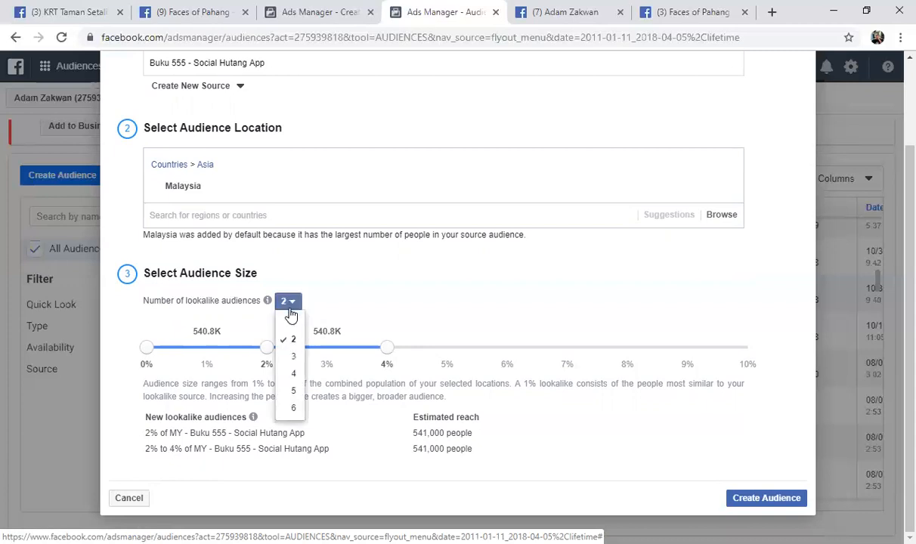
{"action": "left_click", "coordinate": [294, 375]}
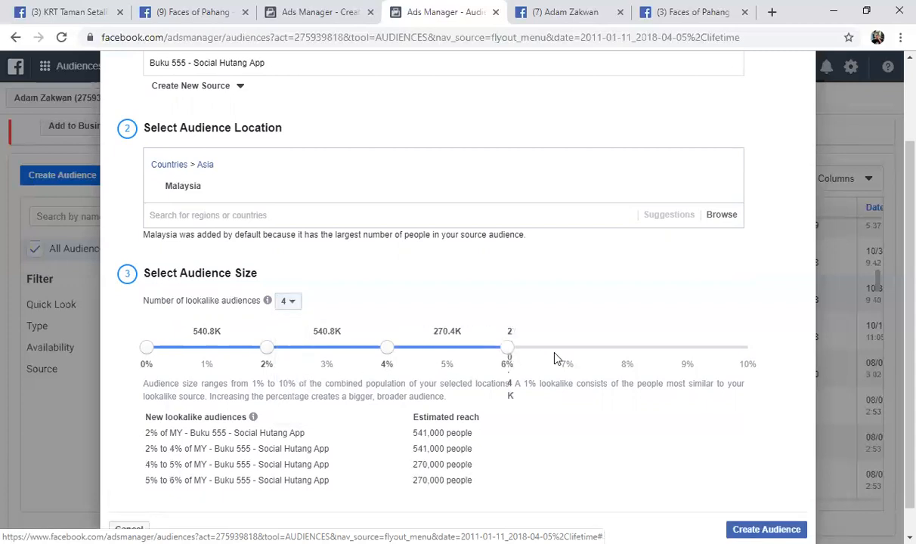
{"action": "left_click_drag", "start_coordinate": [505, 353], "coordinate": [649, 353]}
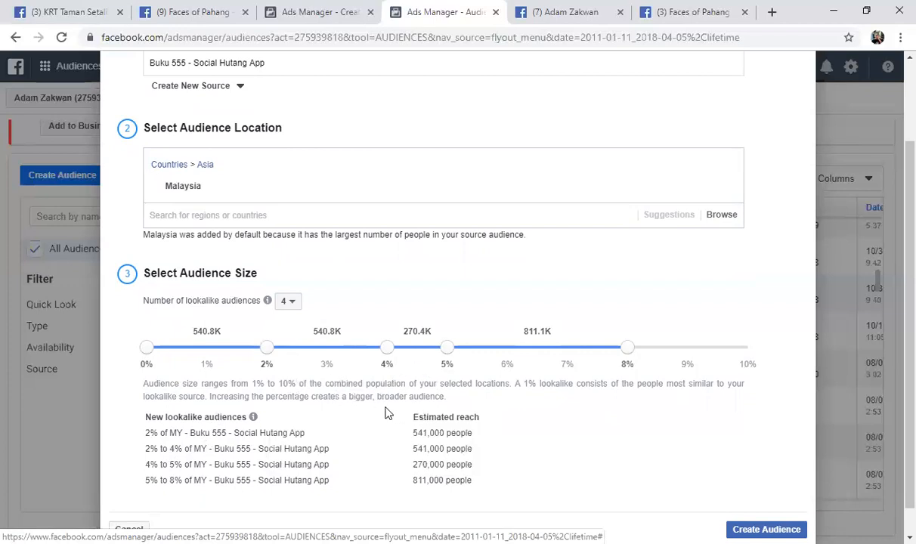
{"action": "scroll", "coordinate": [370, 416], "scroll_direction": "down", "scroll_amount": 1}
{"action": "left_click", "coordinate": [292, 271]}
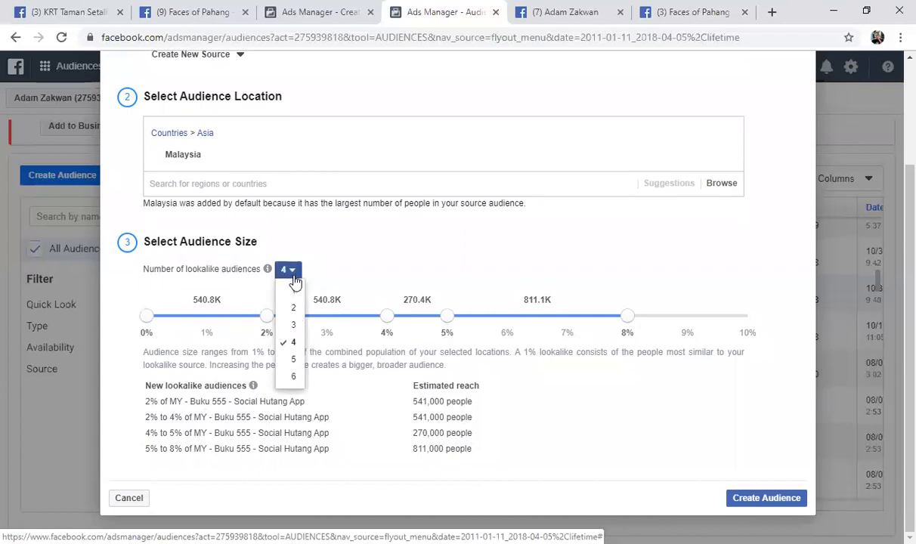
{"action": "left_click", "coordinate": [295, 288]}
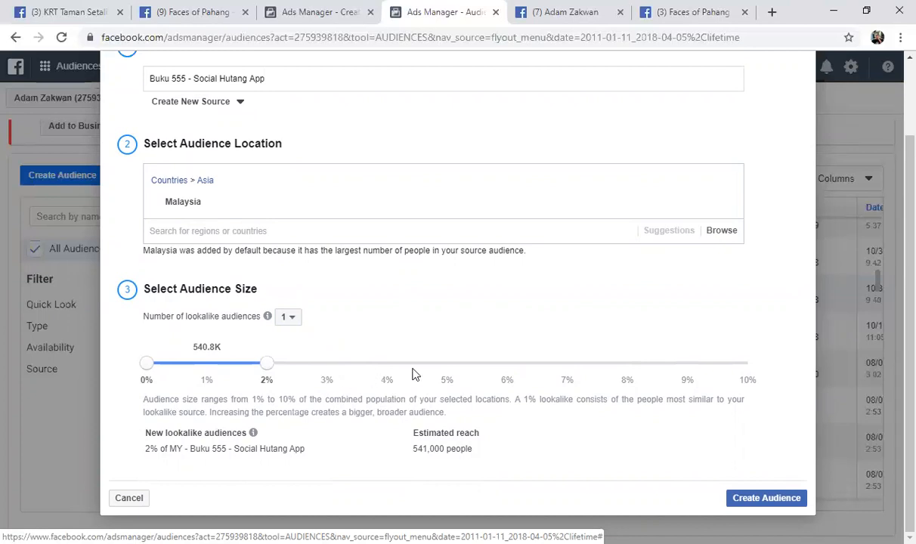
Create the 2% Malaysia lookalike audience and check its entry at the start of the audience list
{"action": "left_click", "coordinate": [755, 500]}
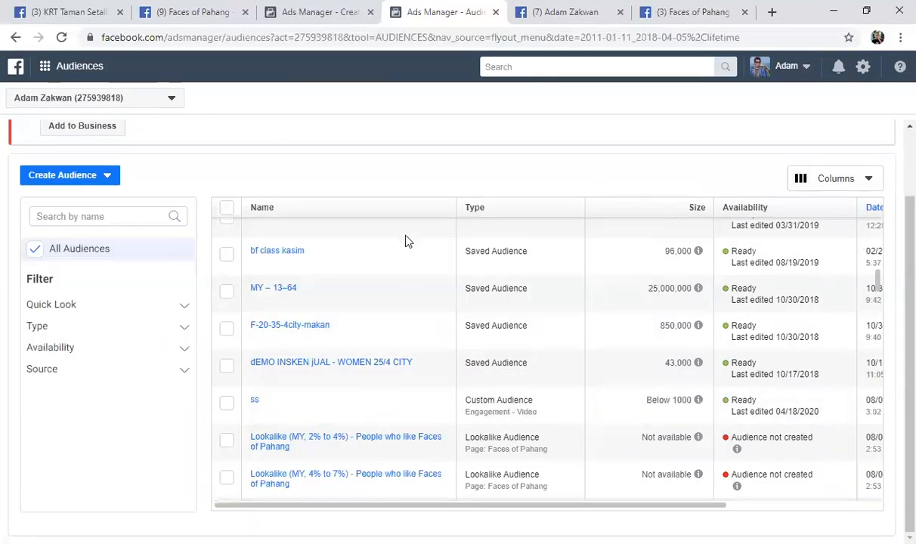
{"action": "scroll", "coordinate": [371, 261], "scroll_direction": "up", "scroll_amount": 5}
{"action": "scroll", "coordinate": [371, 260], "scroll_direction": "up", "scroll_amount": 3}
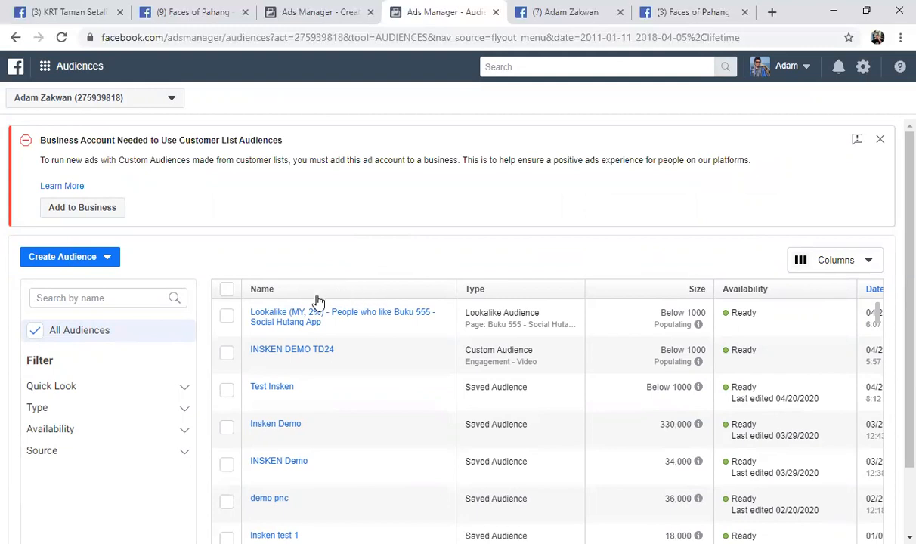
{"action": "mouse_move", "coordinate": [322, 318]}
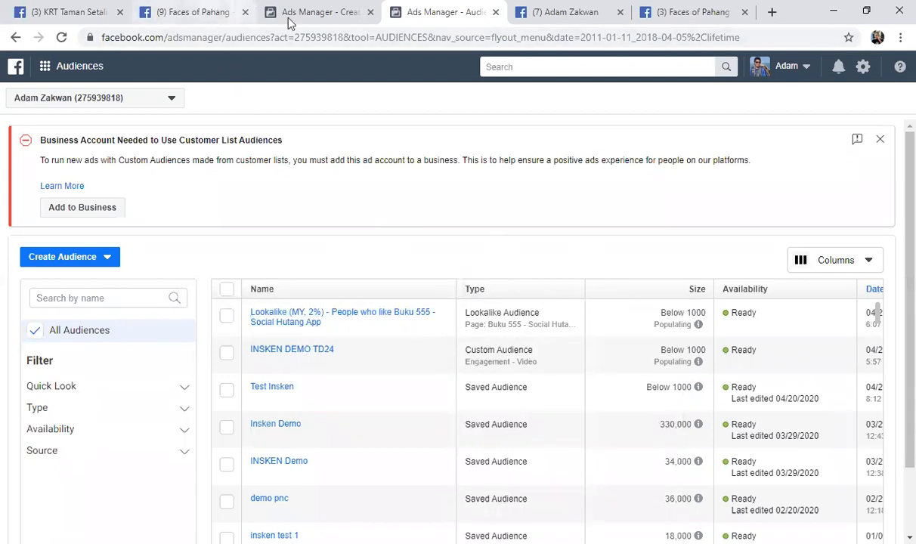
Switch to the campaign creation page in Ads Manager and choose Engagement as the marketing objective
{"action": "left_click", "coordinate": [326, 17]}
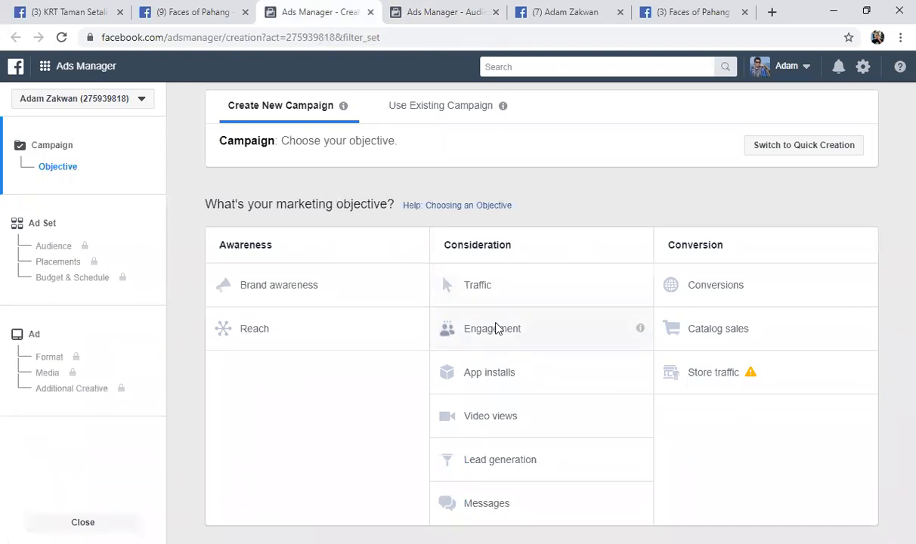
{"action": "left_click", "coordinate": [518, 334]}
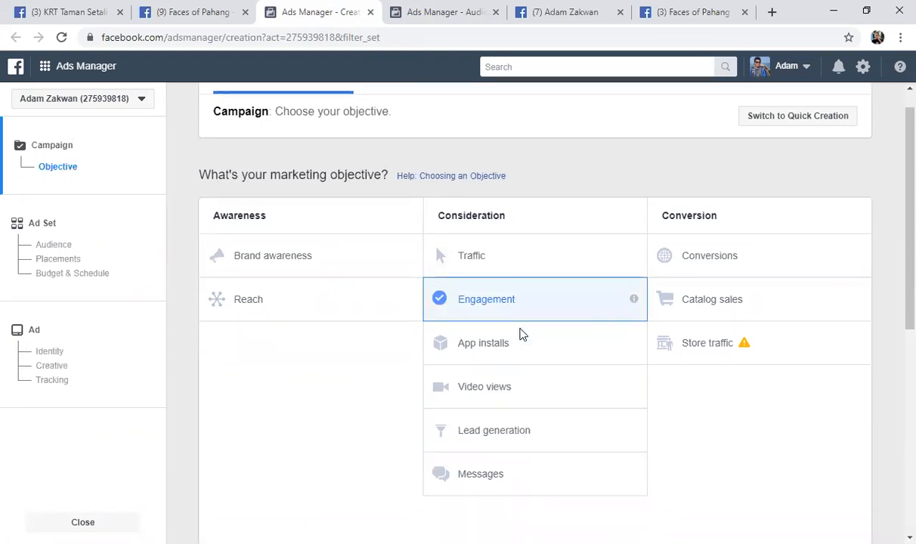
{"action": "scroll", "coordinate": [518, 300], "scroll_direction": "up", "scroll_amount": 3}
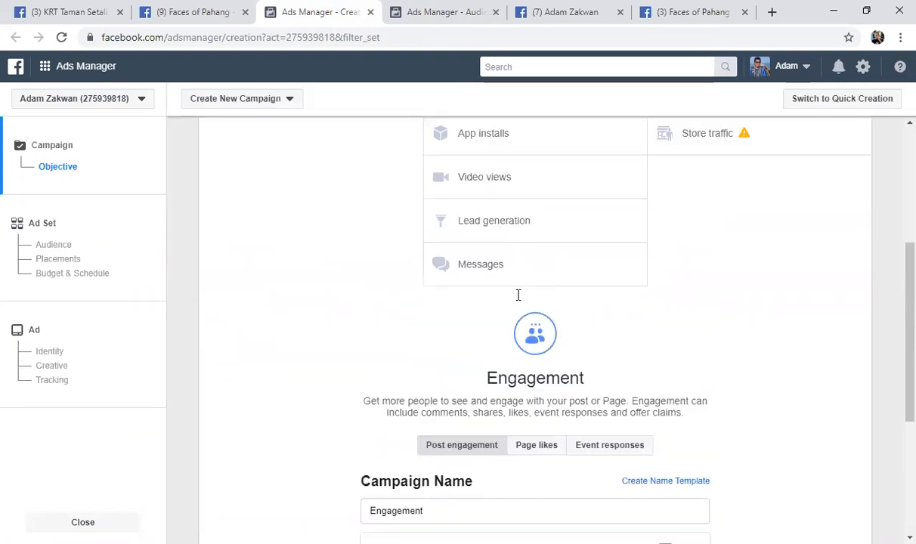
Name the Engagement campaign DEMO ADVANCE TARGETING and continue to its ad set settings
{"action": "scroll", "coordinate": [518, 300], "scroll_direction": "down", "scroll_amount": 4}
{"action": "scroll", "coordinate": [519, 301], "scroll_direction": "up", "scroll_amount": 5}
{"action": "scroll", "coordinate": [516, 309], "scroll_direction": "down", "scroll_amount": 5}
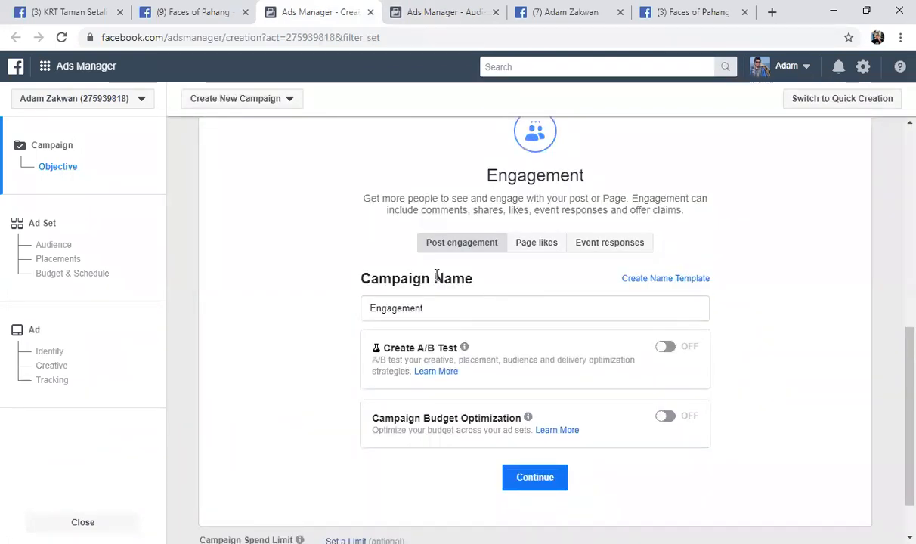
{"action": "left_click", "coordinate": [429, 306]}
{"action": "double_click", "coordinate": [372, 316]}
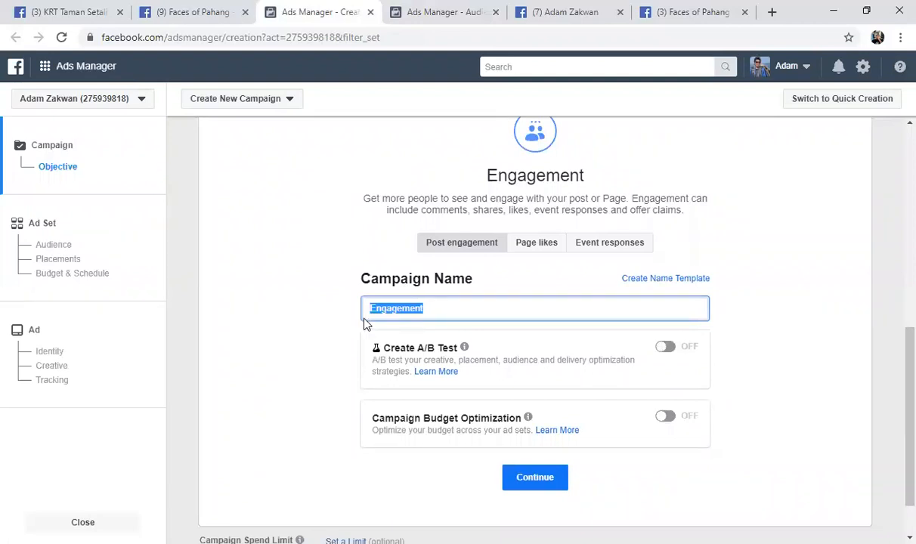
{"action": "type", "text": "DEMO ADVANCE TARGET"}
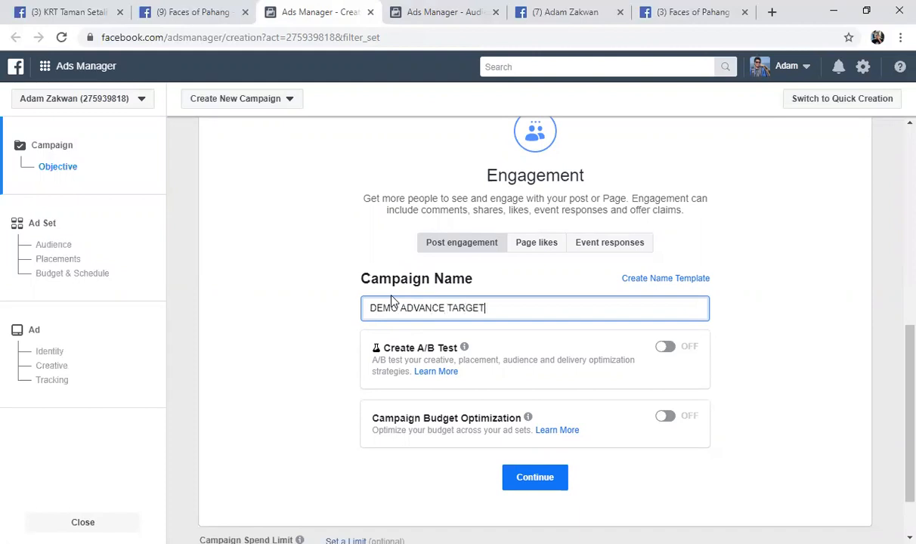
{"action": "type", "text": "ING"}
{"action": "left_click", "coordinate": [500, 472]}
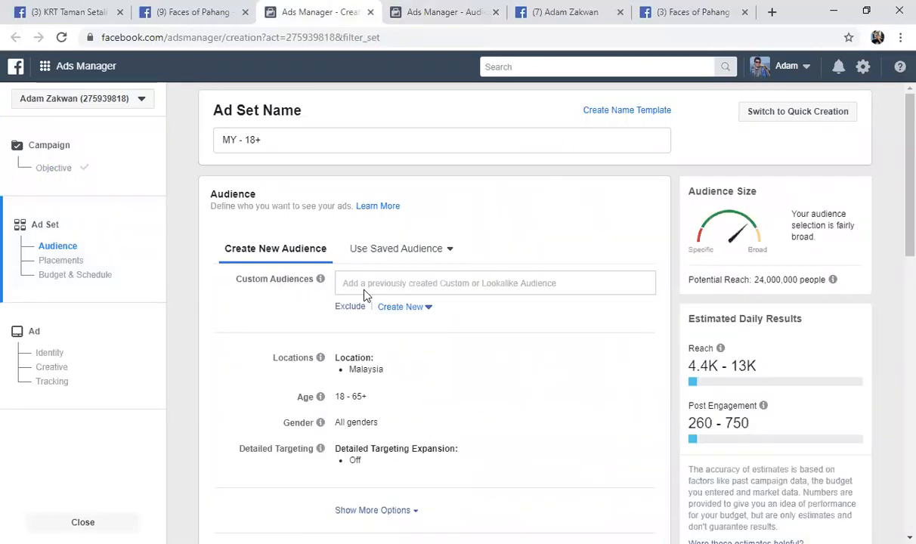
Add the 2% Malaysia lookalike of people who like Buku 555 - Social Hutang App and the INSKEN DEMO TD24 audience to the ad set's custom audiences
{"action": "left_click", "coordinate": [390, 285]}
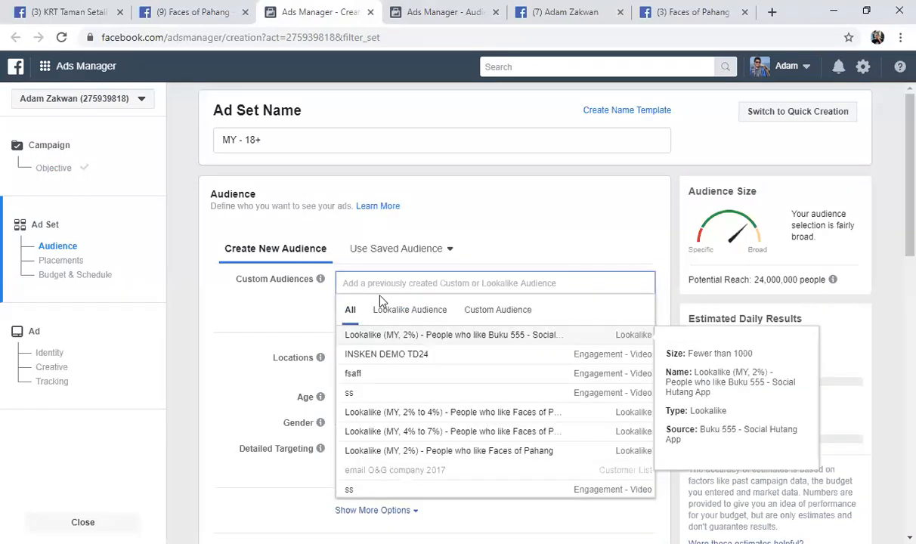
{"action": "left_click", "coordinate": [425, 337]}
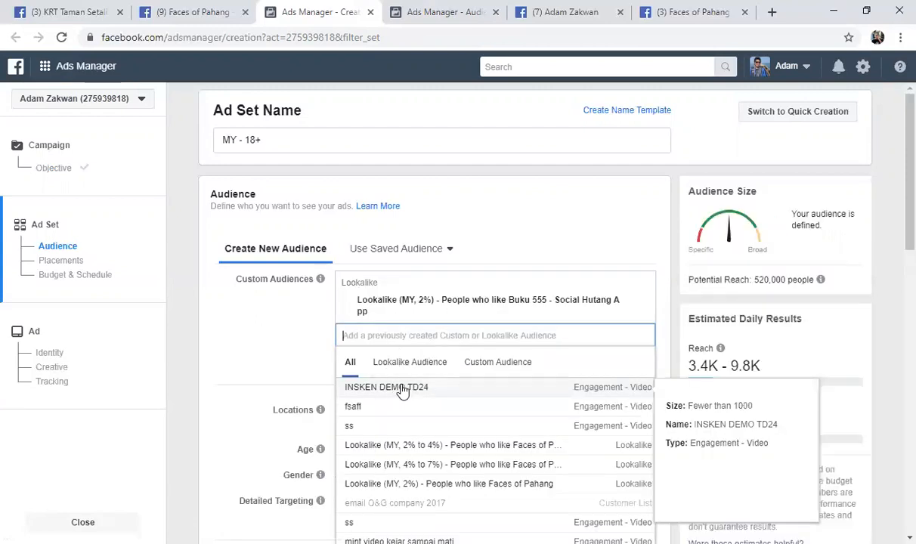
{"action": "left_click", "coordinate": [390, 389]}
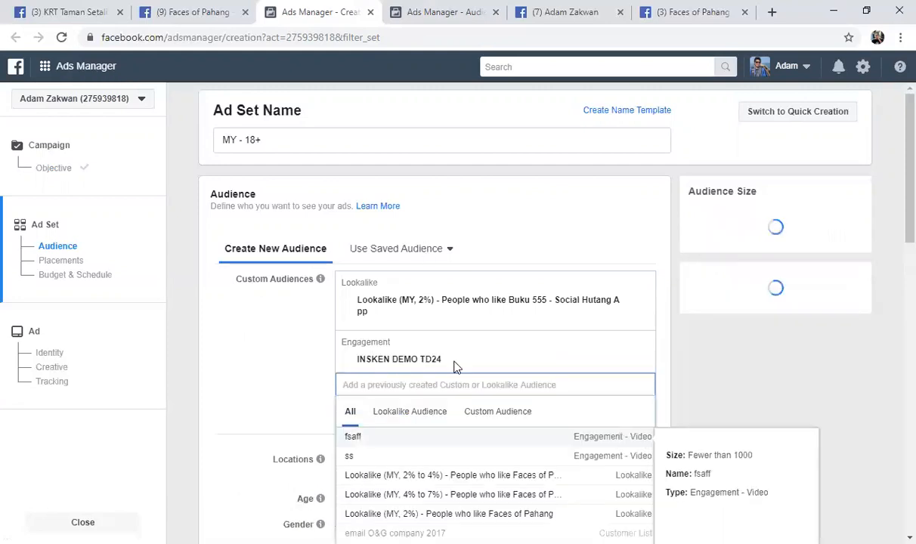
{"action": "left_click", "coordinate": [279, 337]}
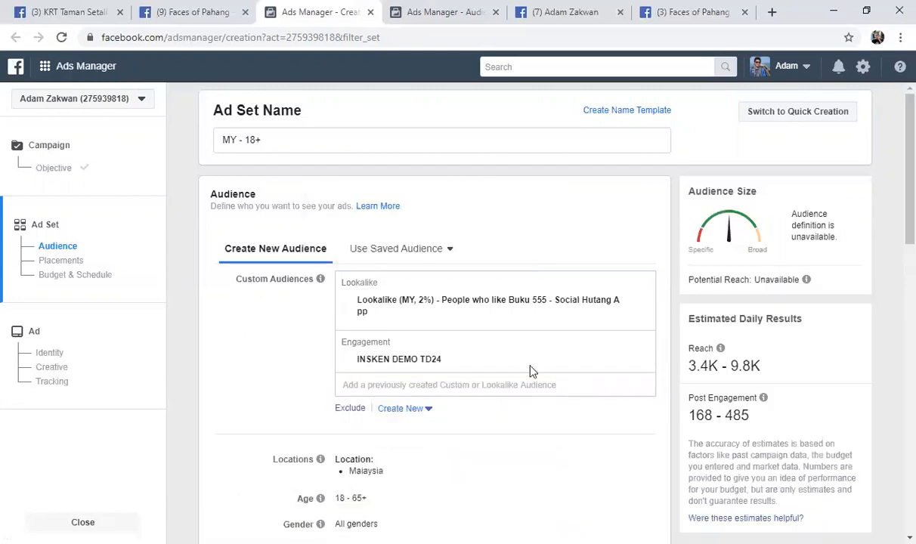
Add the video engagement audiences ss and mint video kejar sampai mati to the ad set's custom audiences
{"action": "scroll", "coordinate": [489, 343], "scroll_direction": "down", "scroll_amount": 2}
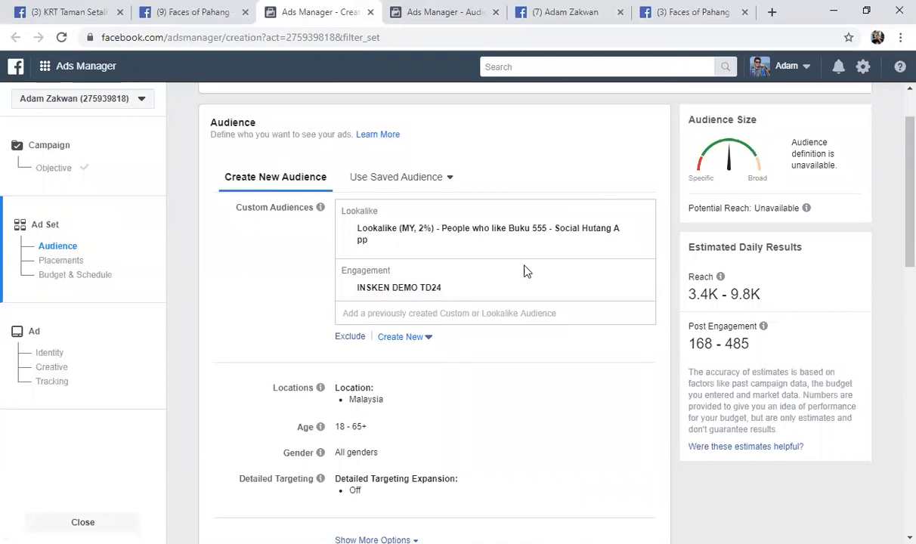
{"action": "left_click", "coordinate": [396, 316]}
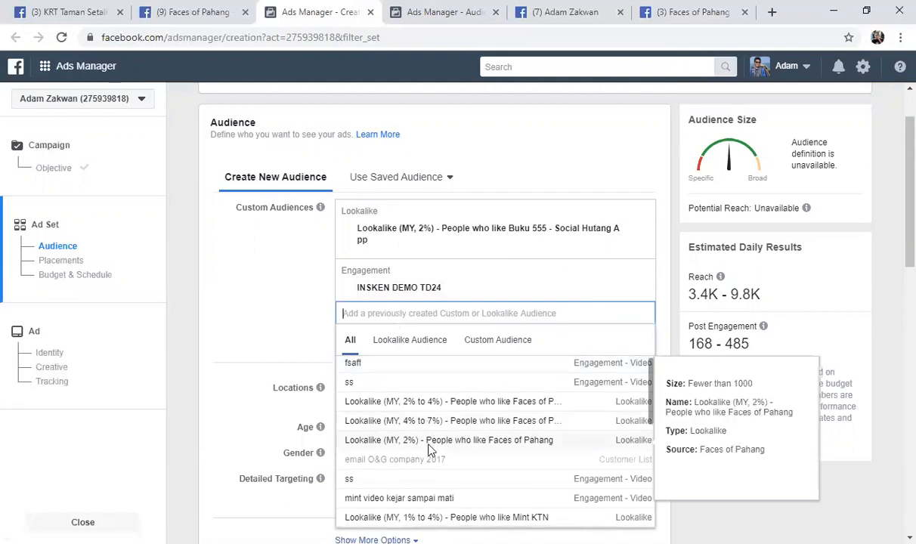
{"action": "scroll", "coordinate": [420, 449], "scroll_direction": "down", "scroll_amount": 2}
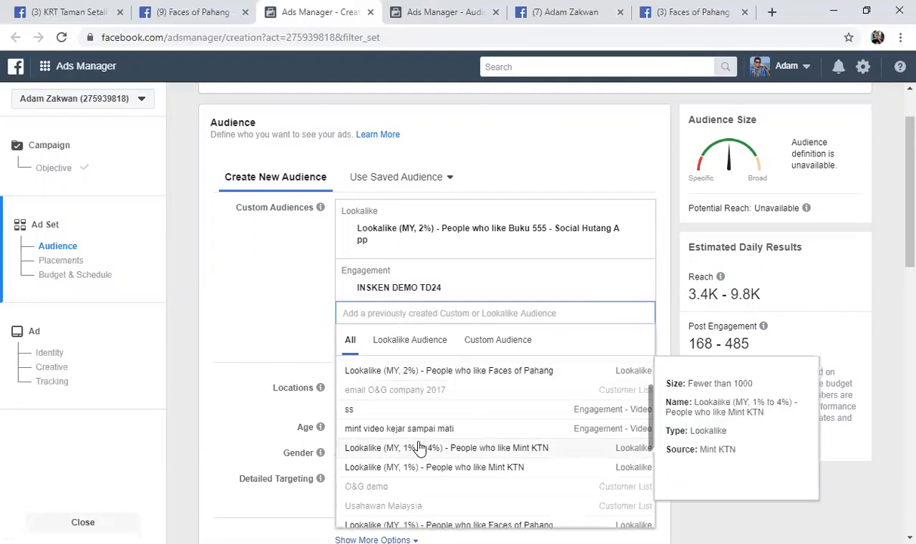
{"action": "left_click", "coordinate": [404, 415]}
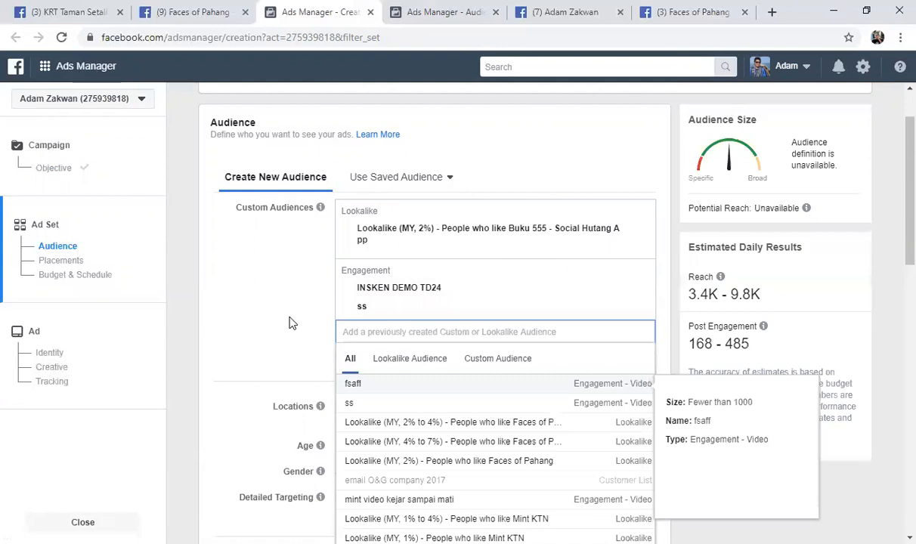
{"action": "scroll", "coordinate": [401, 400], "scroll_direction": "down", "scroll_amount": 4}
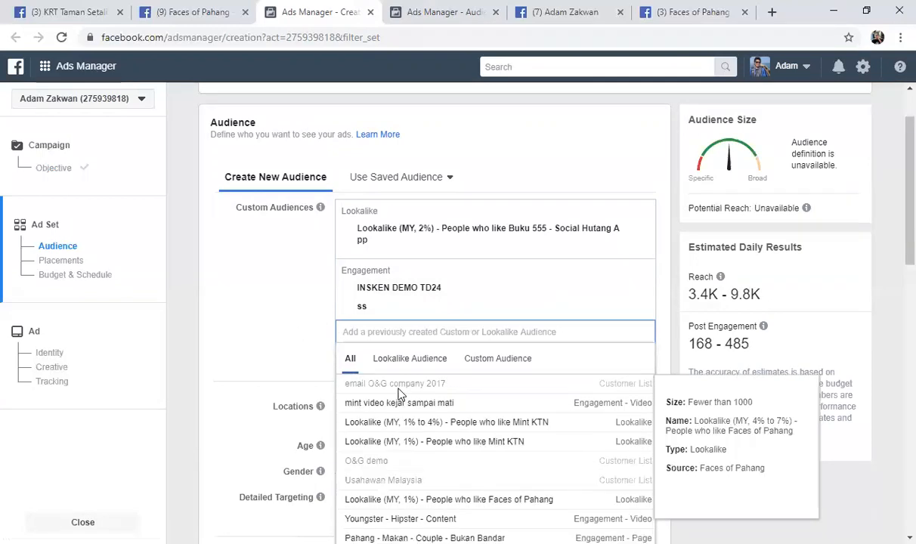
{"action": "scroll", "coordinate": [406, 410], "scroll_direction": "up", "scroll_amount": 2}
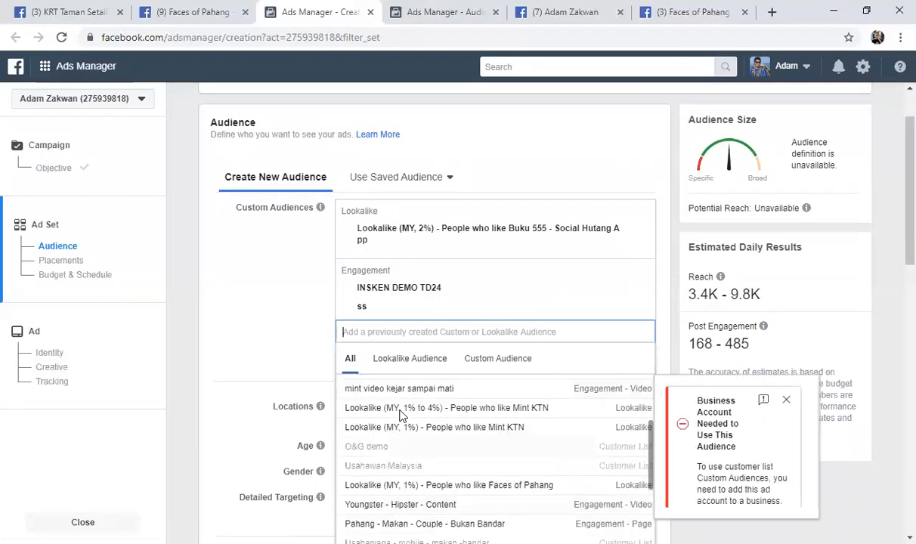
{"action": "scroll", "coordinate": [406, 414], "scroll_direction": "up", "scroll_amount": 3}
{"action": "left_click", "coordinate": [382, 427]}
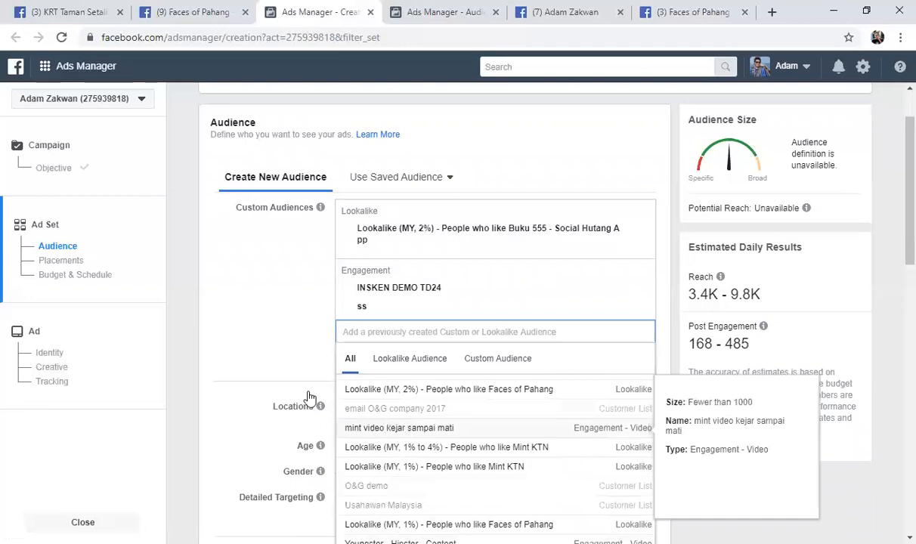
{"action": "left_click", "coordinate": [289, 349]}
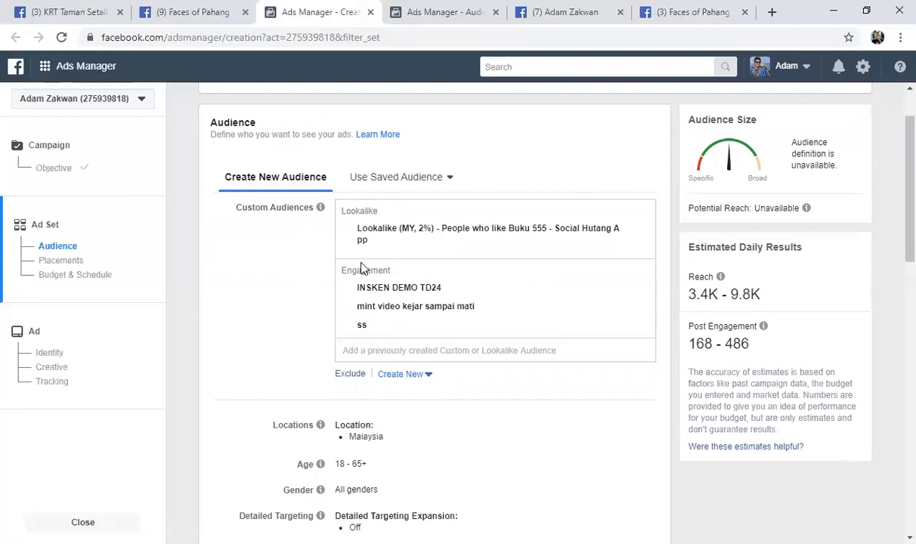
Expand the additional audience options of the ad set and open its detailed targeting for editing
{"action": "scroll", "coordinate": [355, 336], "scroll_direction": "down", "scroll_amount": 2}
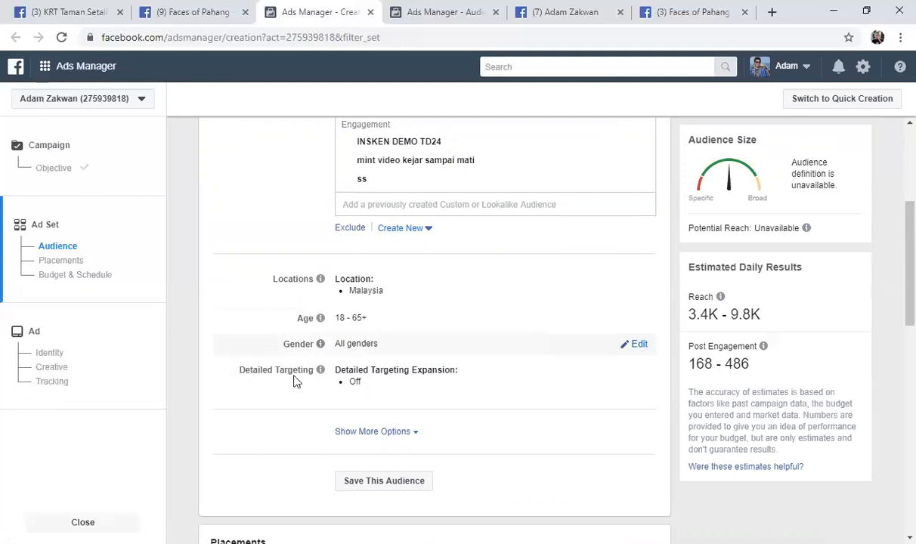
{"action": "left_click", "coordinate": [360, 433]}
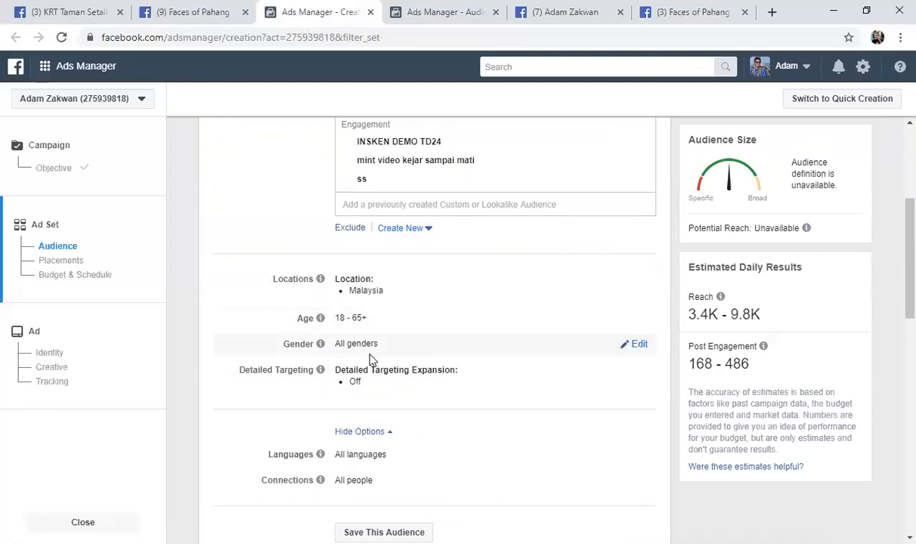
{"action": "scroll", "coordinate": [369, 363], "scroll_direction": "down", "scroll_amount": 1}
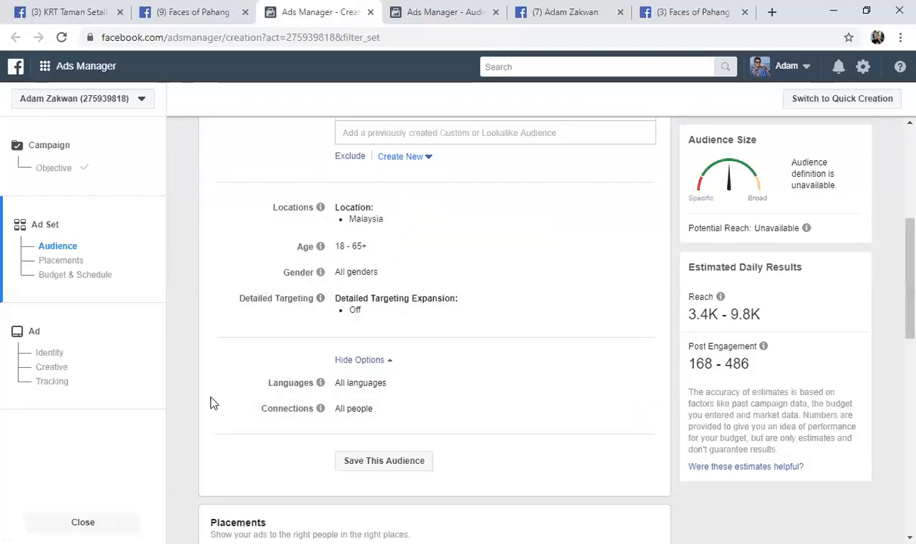
{"action": "scroll", "coordinate": [272, 327], "scroll_direction": "down", "scroll_amount": 2}
{"action": "scroll", "coordinate": [367, 283], "scroll_direction": "up", "scroll_amount": 1}
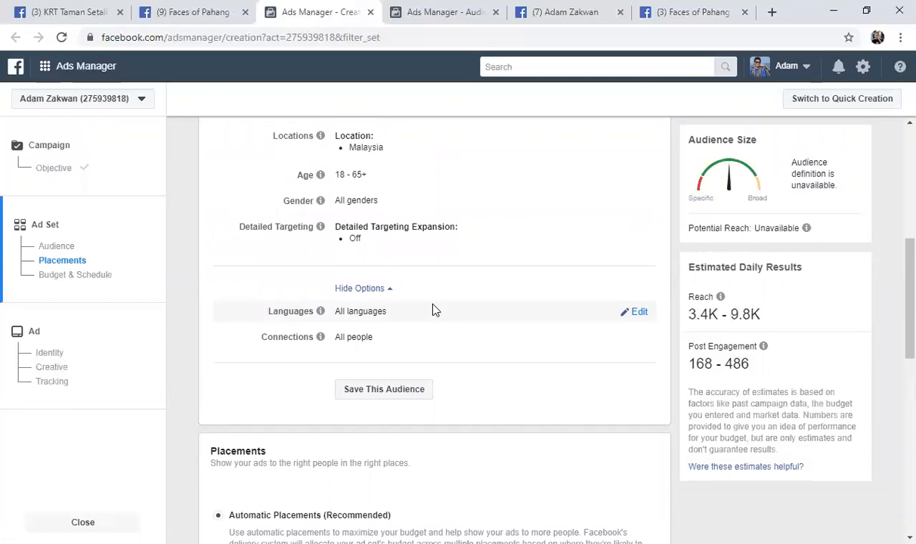
{"action": "scroll", "coordinate": [434, 309], "scroll_direction": "up", "scroll_amount": 1}
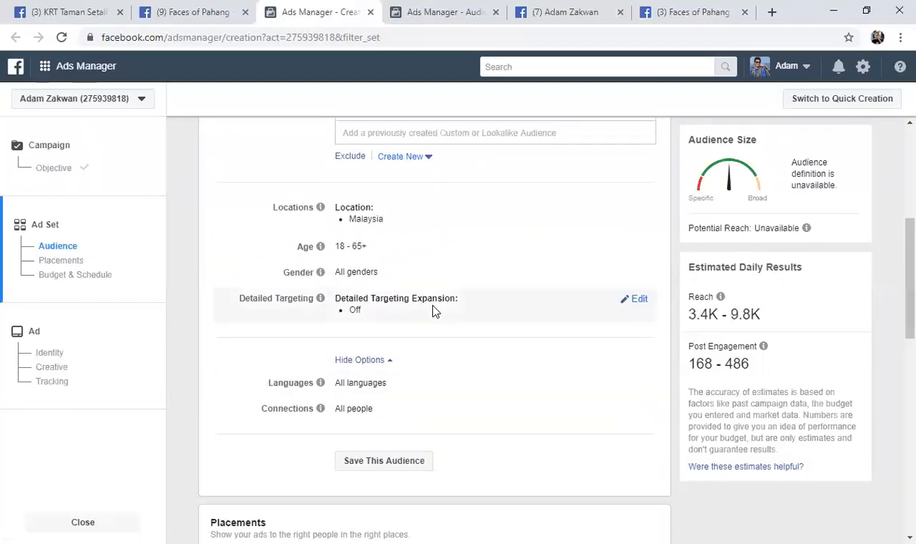
{"action": "left_click", "coordinate": [639, 300]}
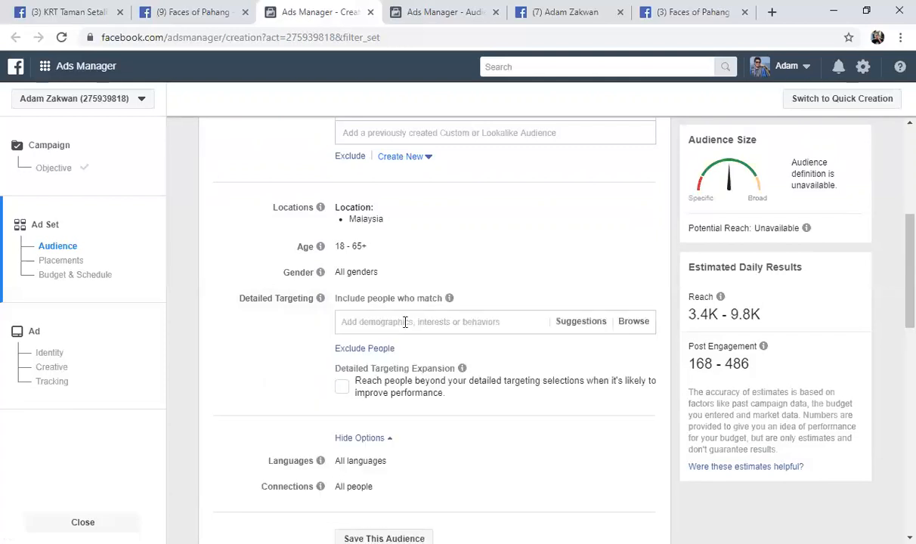
{"action": "left_click", "coordinate": [425, 325]}
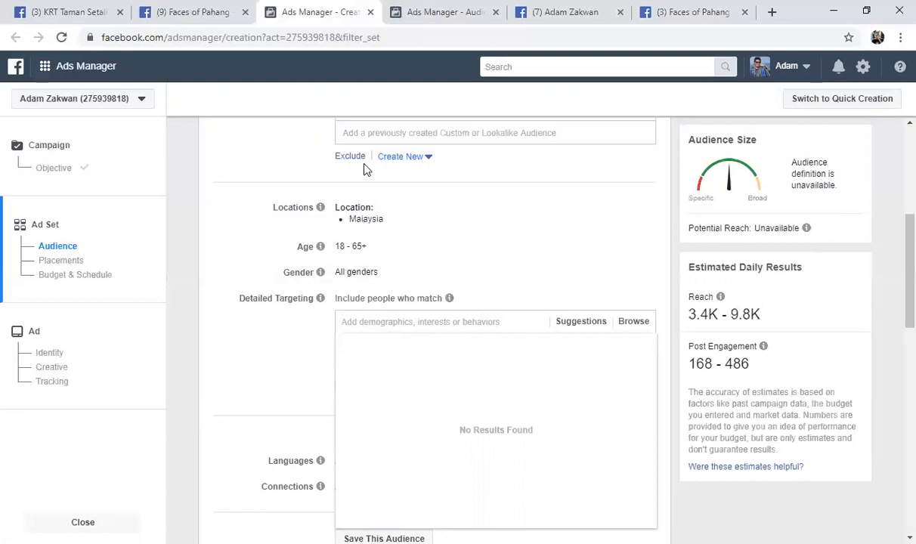
{"action": "left_click", "coordinate": [258, 355]}
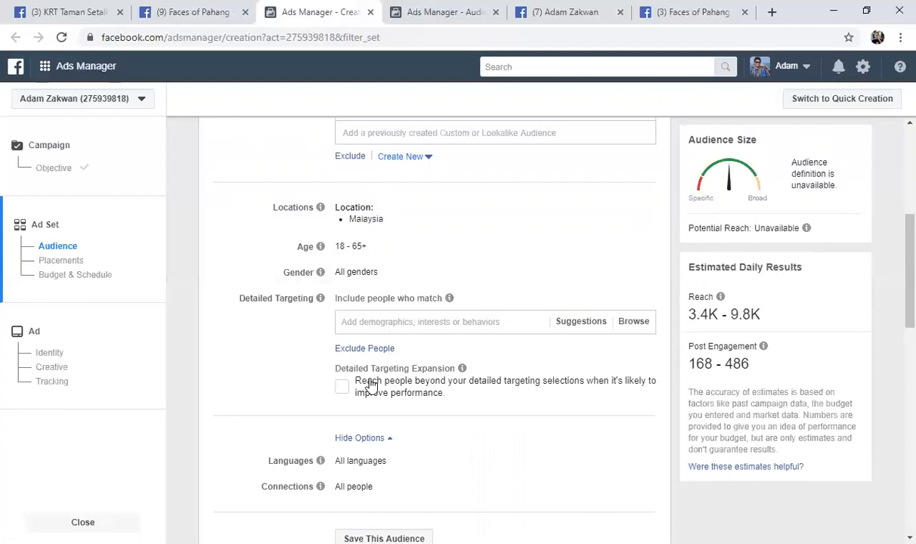
Review the ad set's audience details, placements, and budget and schedule settings
{"action": "scroll", "coordinate": [340, 393], "scroll_direction": "down", "scroll_amount": 1}
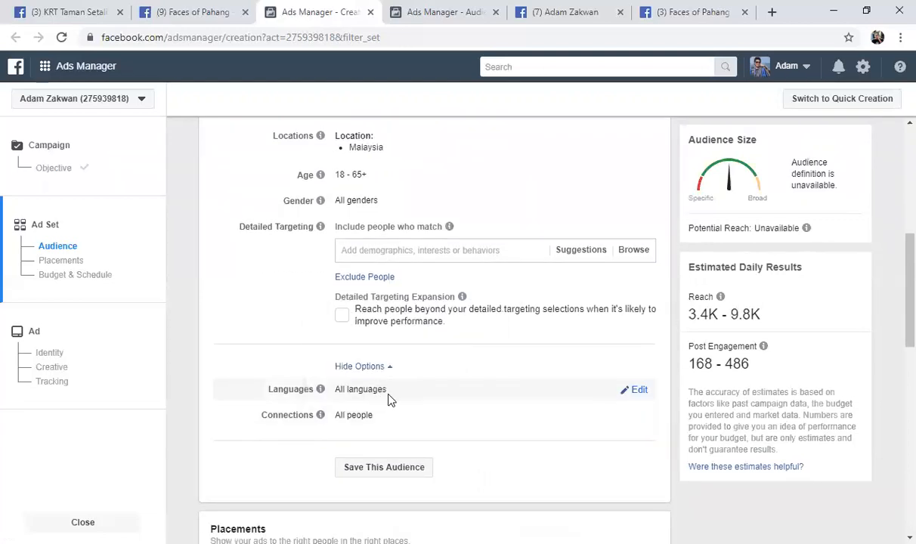
{"action": "scroll", "coordinate": [392, 398], "scroll_direction": "down", "scroll_amount": 2}
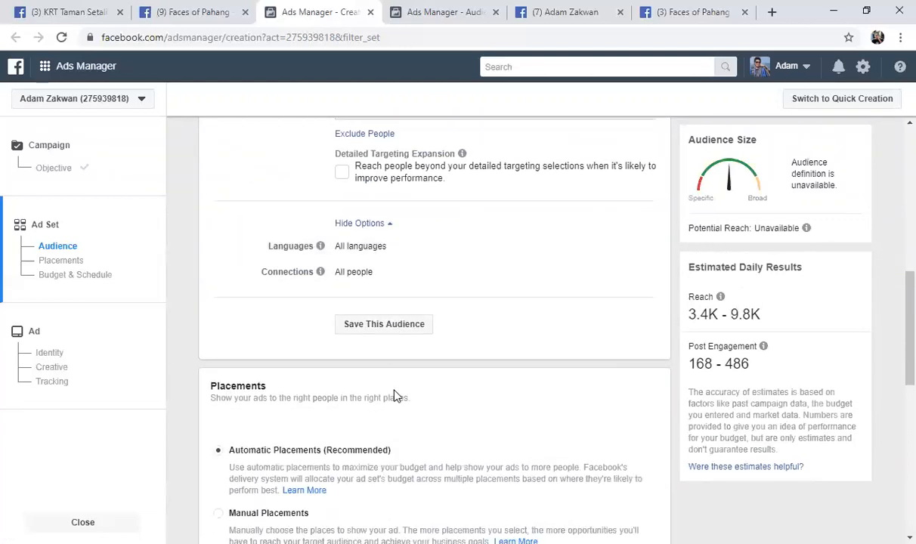
{"action": "scroll", "coordinate": [377, 397], "scroll_direction": "down", "scroll_amount": 2}
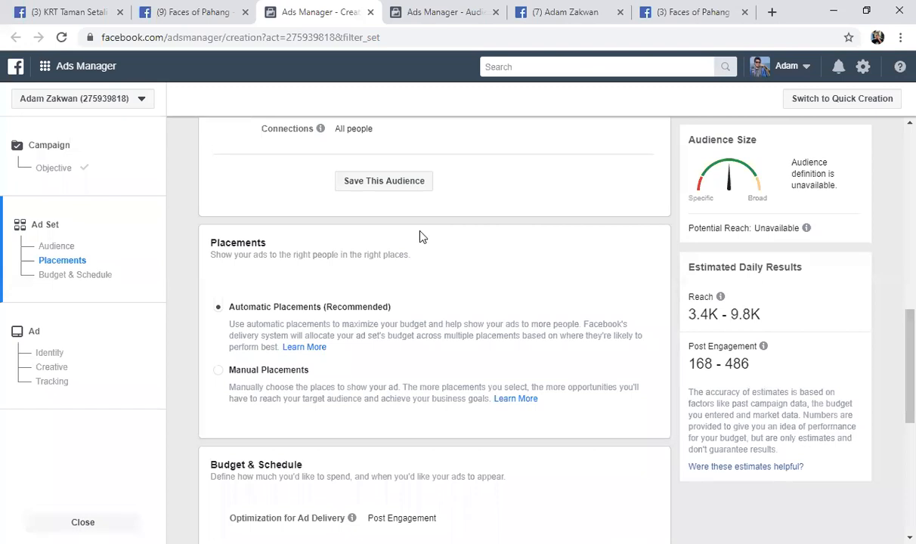
{"action": "scroll", "coordinate": [425, 248], "scroll_direction": "up", "scroll_amount": 4}
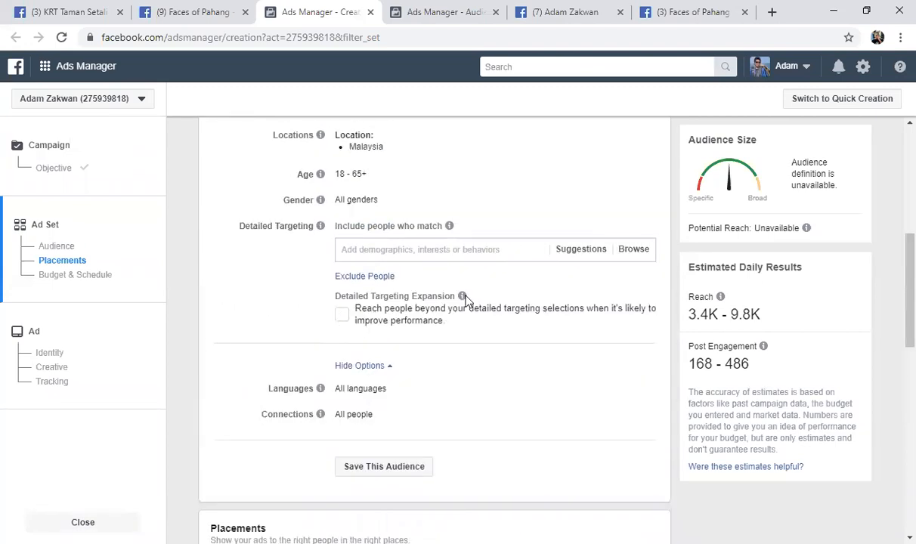
{"action": "scroll", "coordinate": [462, 299], "scroll_direction": "up", "scroll_amount": 5}
{"action": "scroll", "coordinate": [468, 302], "scroll_direction": "down", "scroll_amount": 7}
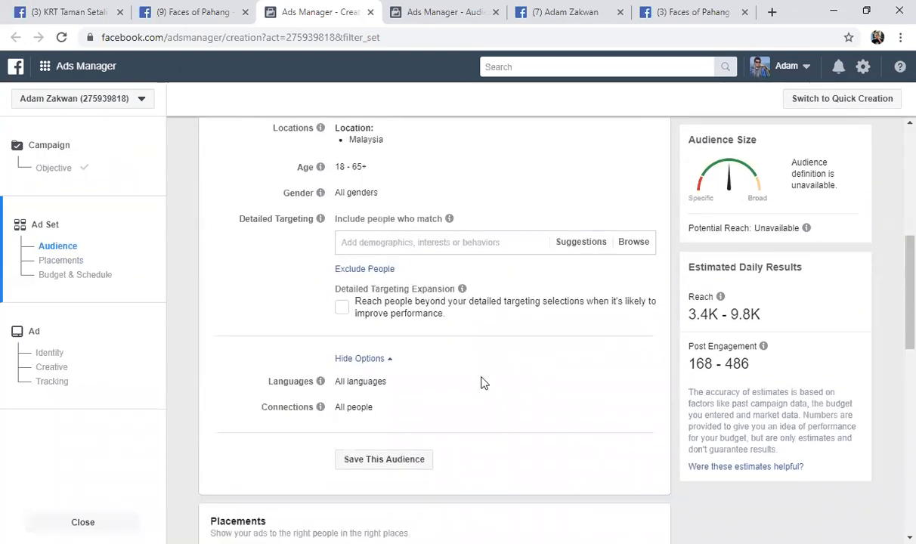
{"action": "scroll", "coordinate": [486, 407], "scroll_direction": "down", "scroll_amount": 2}
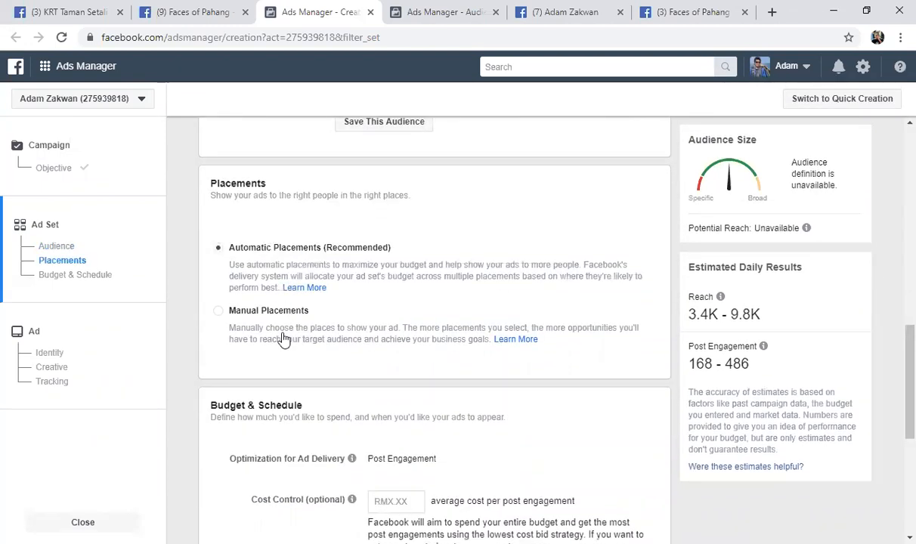
{"action": "scroll", "coordinate": [308, 350], "scroll_direction": "down", "scroll_amount": 2}
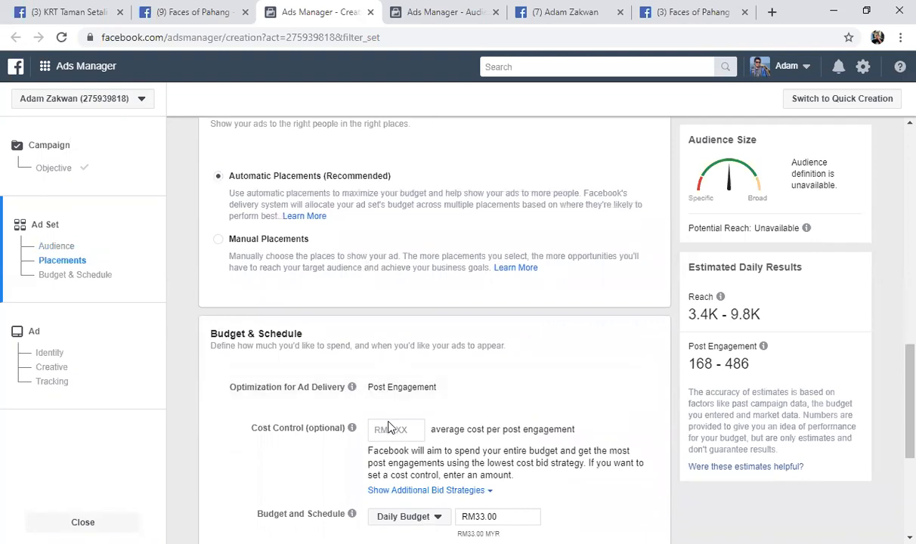
{"action": "scroll", "coordinate": [393, 433], "scroll_direction": "down", "scroll_amount": 3}
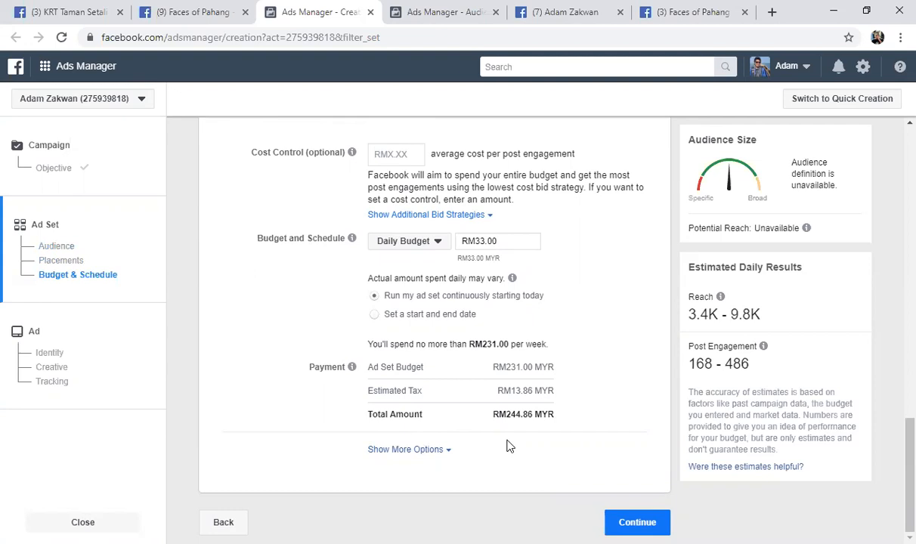
{"action": "scroll", "coordinate": [347, 294], "scroll_direction": "up", "scroll_amount": 5}
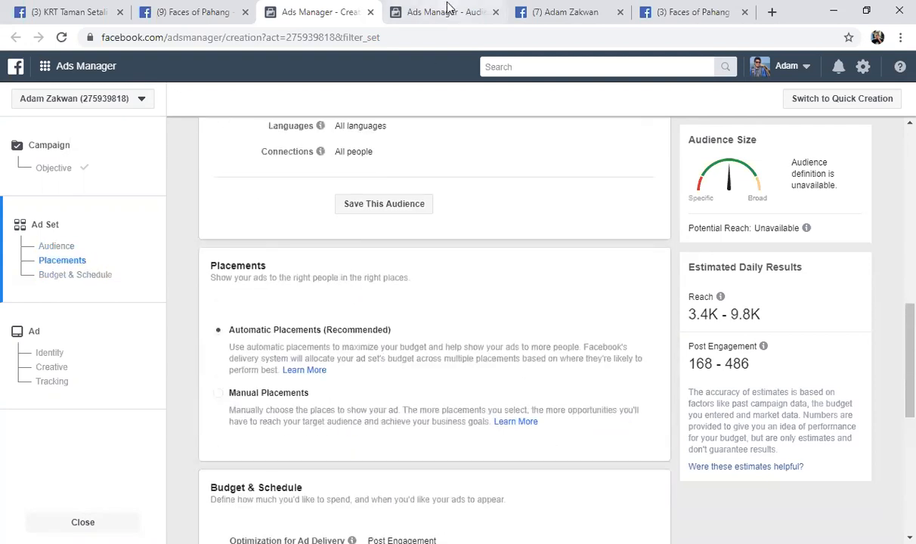
Return to the Audiences page and review the audience types offered for creation, including Custom Audience and Lookalike Audience
{"action": "left_click", "coordinate": [446, 11]}
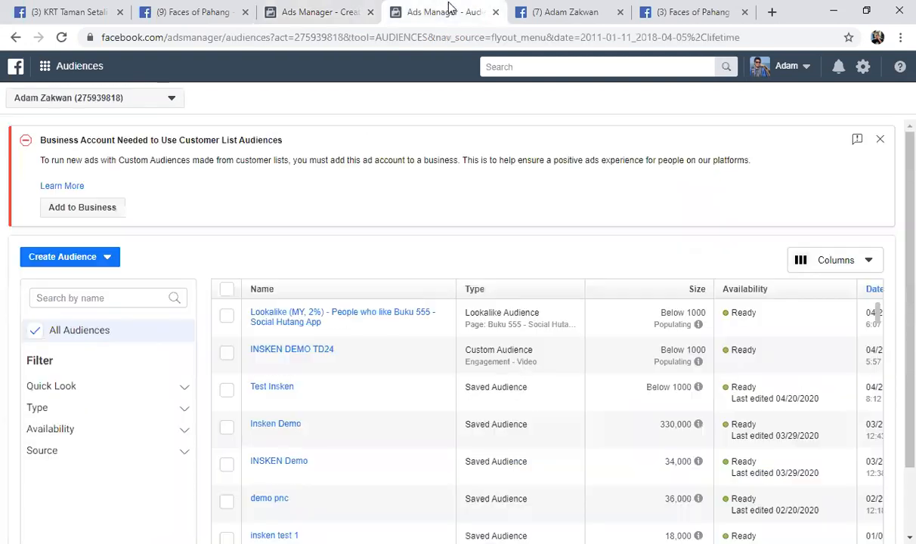
{"action": "left_click", "coordinate": [98, 259]}
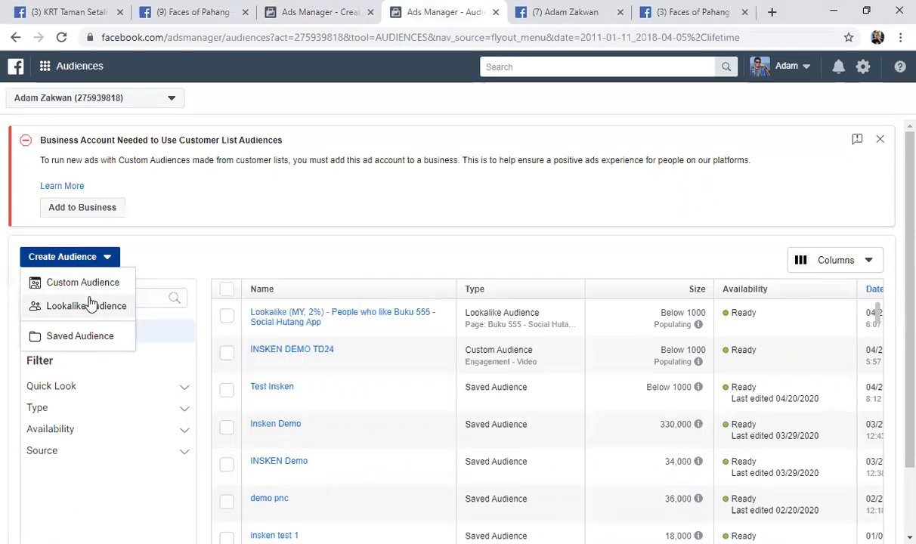
{"action": "mouse_move", "coordinate": [91, 305]}
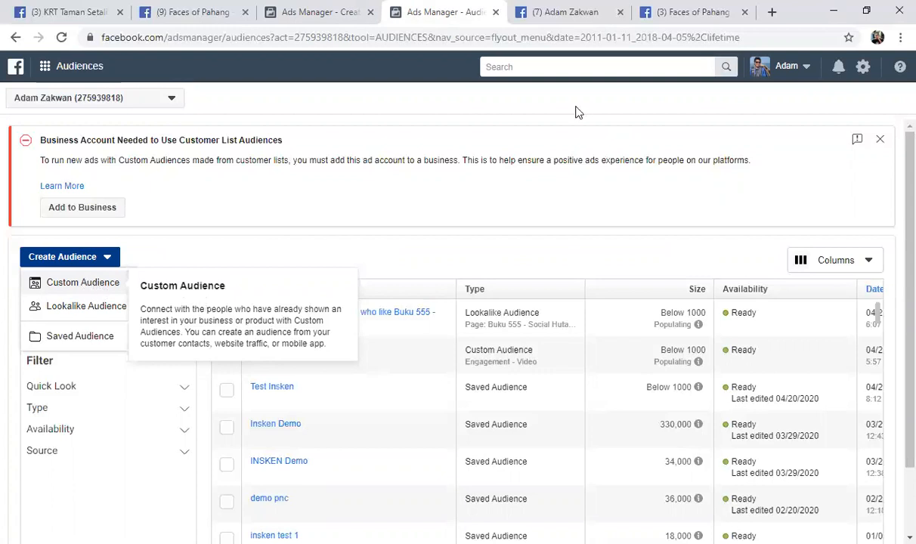
Go back to the ad set and browse the previously created audiences available for its custom audiences, filtered by lookalike and custom audience
{"action": "left_click", "coordinate": [333, 13]}
{"action": "scroll", "coordinate": [280, 262], "scroll_direction": "up", "scroll_amount": 7}
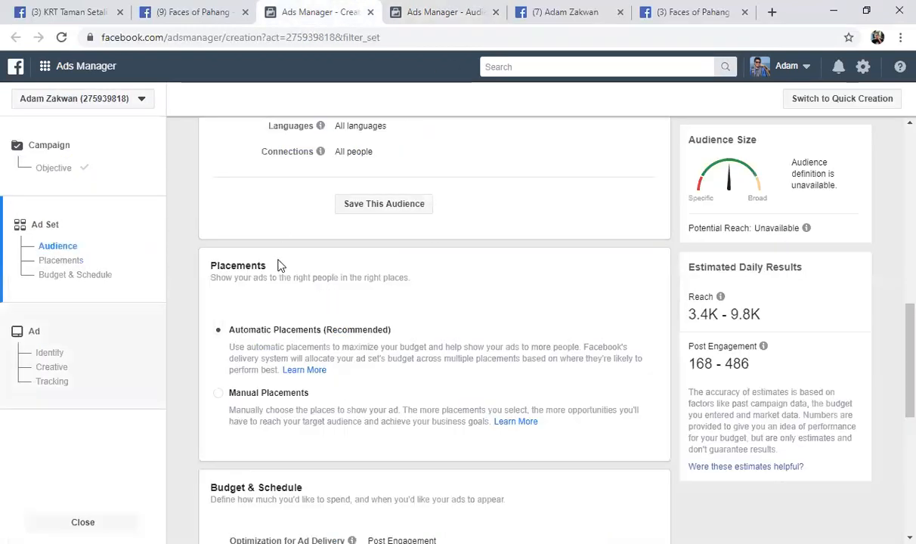
{"action": "scroll", "coordinate": [310, 270], "scroll_direction": "up", "scroll_amount": 2}
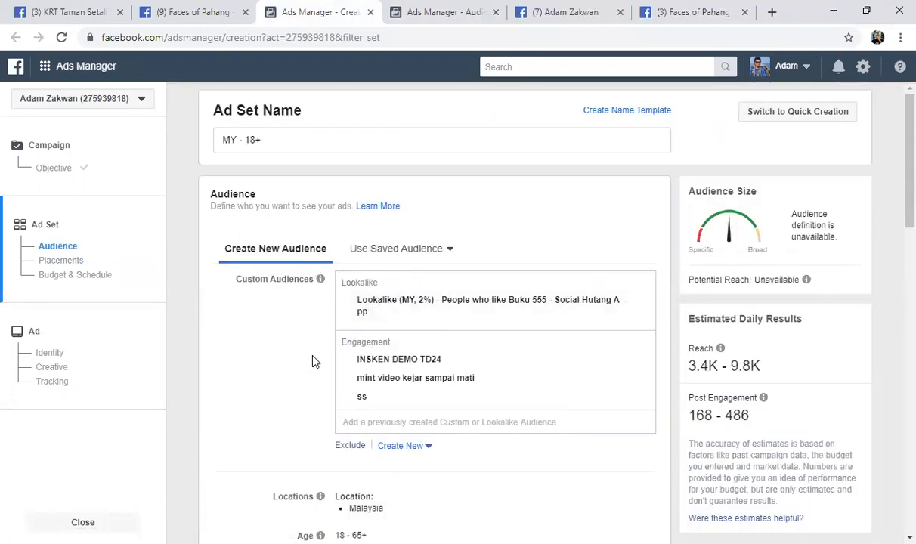
{"action": "left_click", "coordinate": [364, 421]}
{"action": "scroll", "coordinate": [368, 422], "scroll_direction": "down", "scroll_amount": 1}
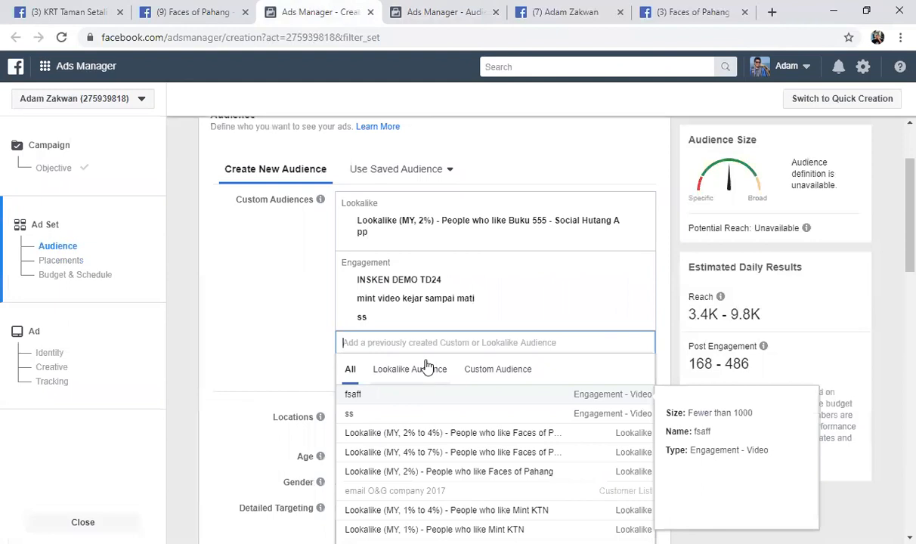
{"action": "left_click", "coordinate": [426, 371]}
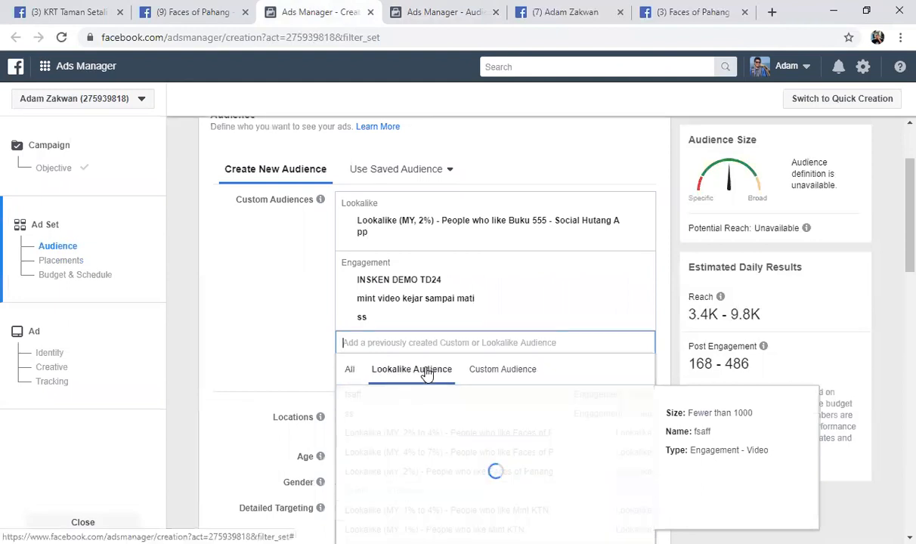
{"action": "left_click", "coordinate": [521, 374]}
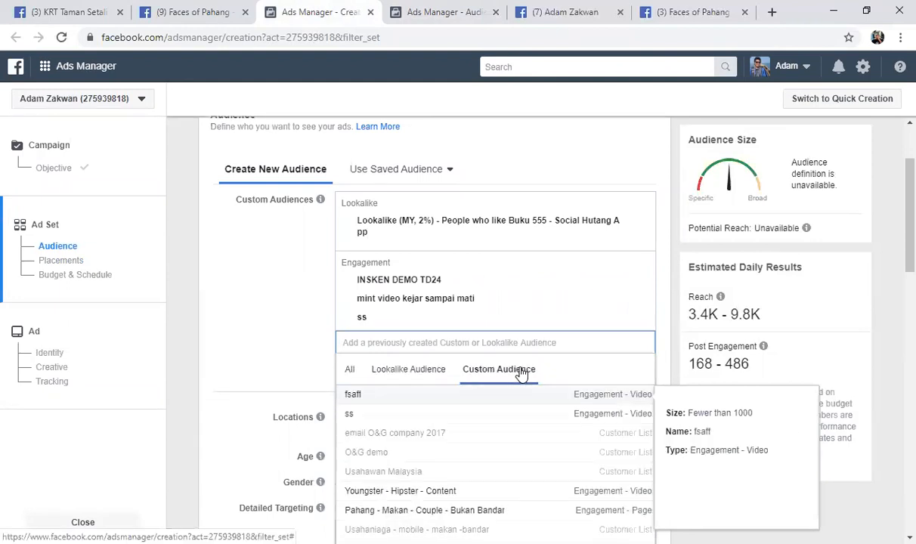